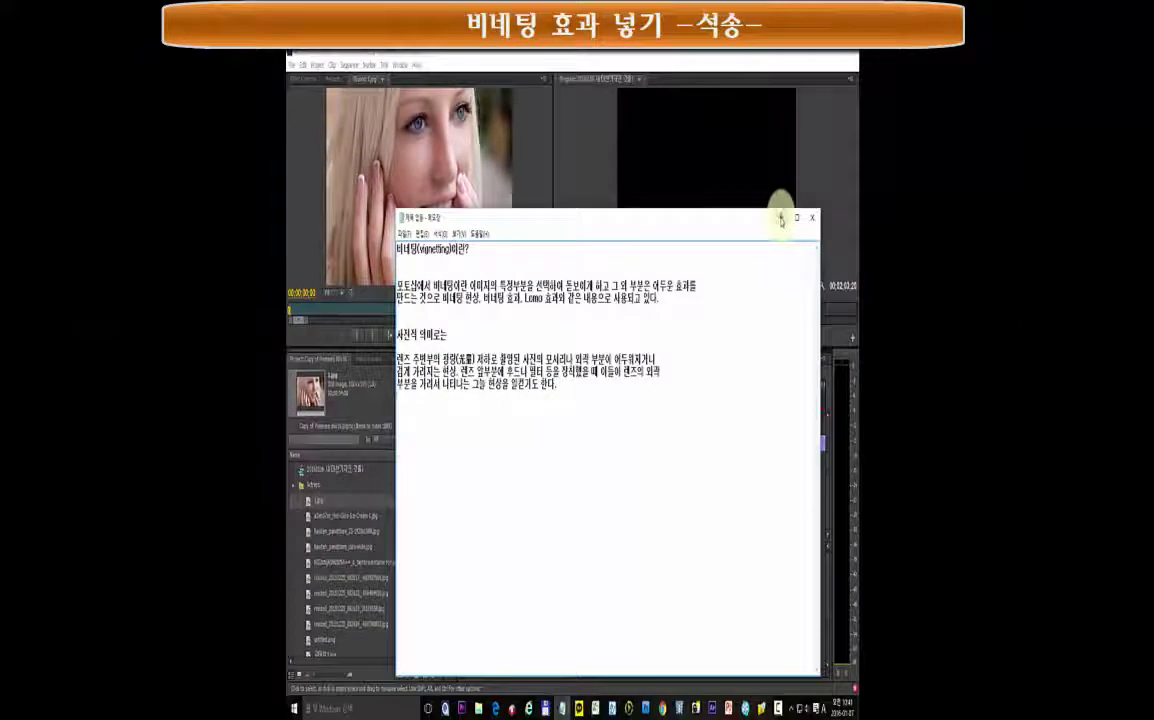
Step: Minimize the Notepad vignetting notes to reveal the Premiere Pro project
{"action": "left_click", "coordinate": [781, 218]}
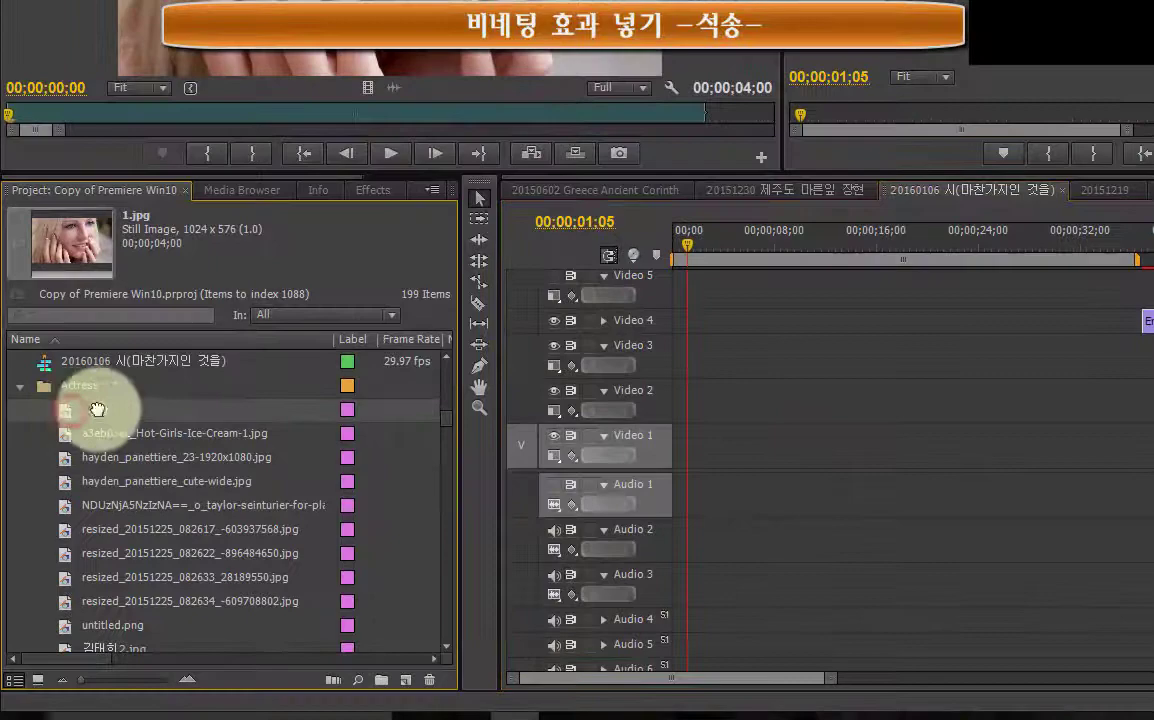
Step: Drag 1.jpg from the Project panel to the start of the Video 1 track
{"action": "mouse_move", "coordinate": [97, 410]}
{"action": "left_mouse_down"}
{"action": "mouse_move", "coordinate": [678, 455]}
{"action": "mouse_move", "coordinate": [665, 452]}
{"action": "left_mouse_up"}
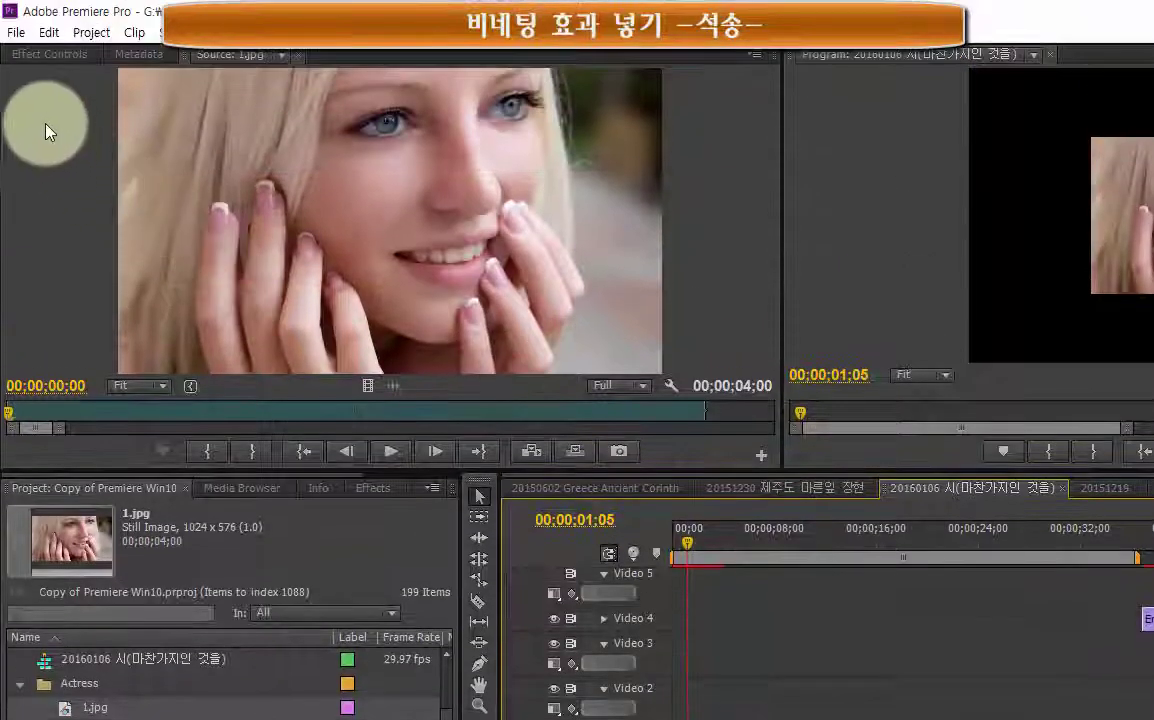
Step: Show 1.jpg's Motion handles and scale the photo up to 177.5 in the Program monitor
{"action": "left_click", "coordinate": [38, 55]}
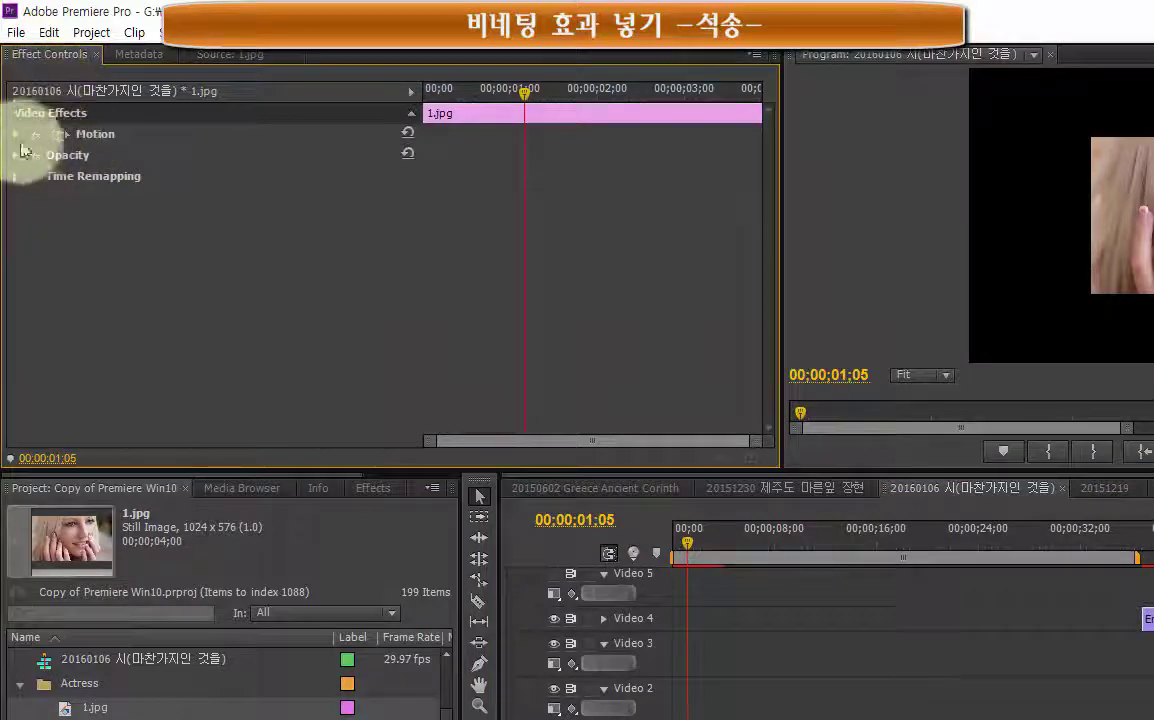
{"action": "left_click", "coordinate": [15, 135]}
{"action": "left_click", "coordinate": [56, 134]}
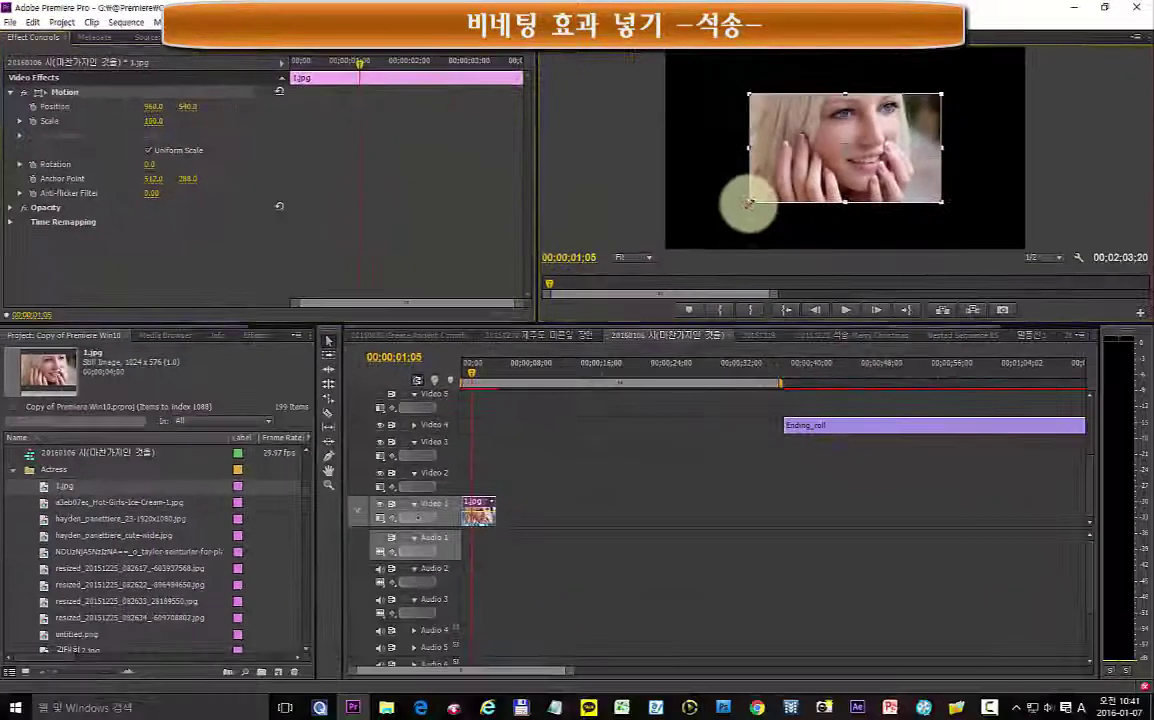
{"action": "left_click_drag", "start_coordinate": [733, 212], "coordinate": [677, 244]}
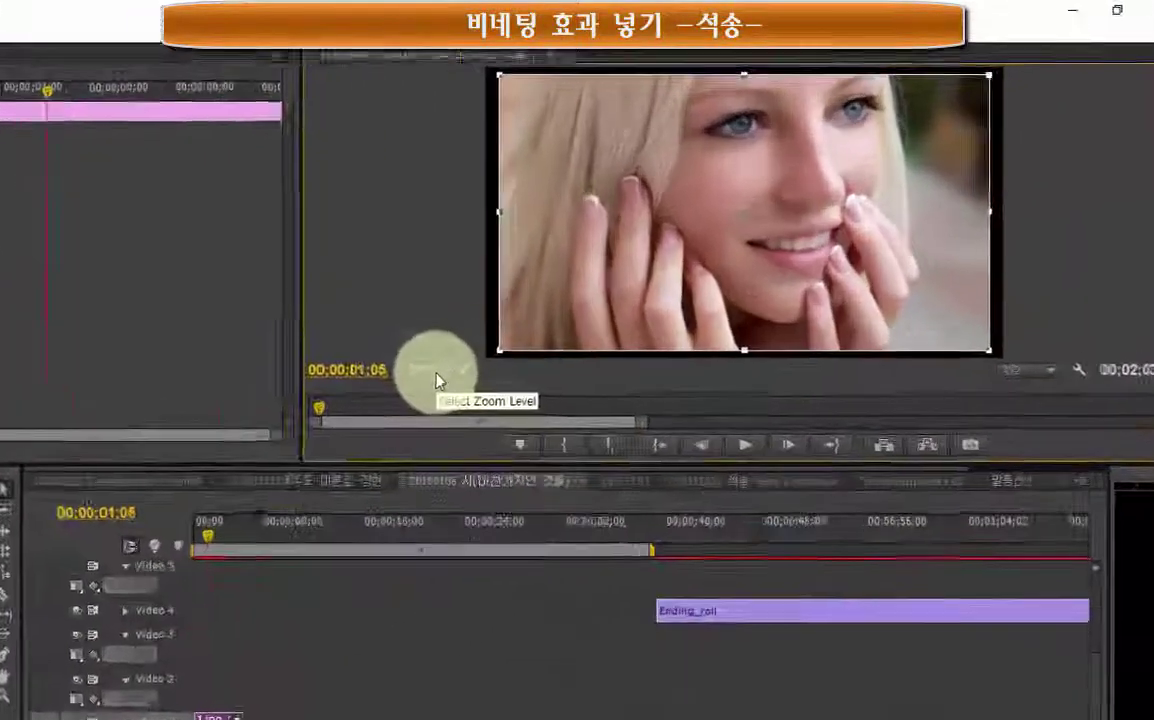
Step: At 10% monitor zoom, enlarge and nudge the photo from its corners, then return the view to Fit
{"action": "left_click", "coordinate": [628, 259]}
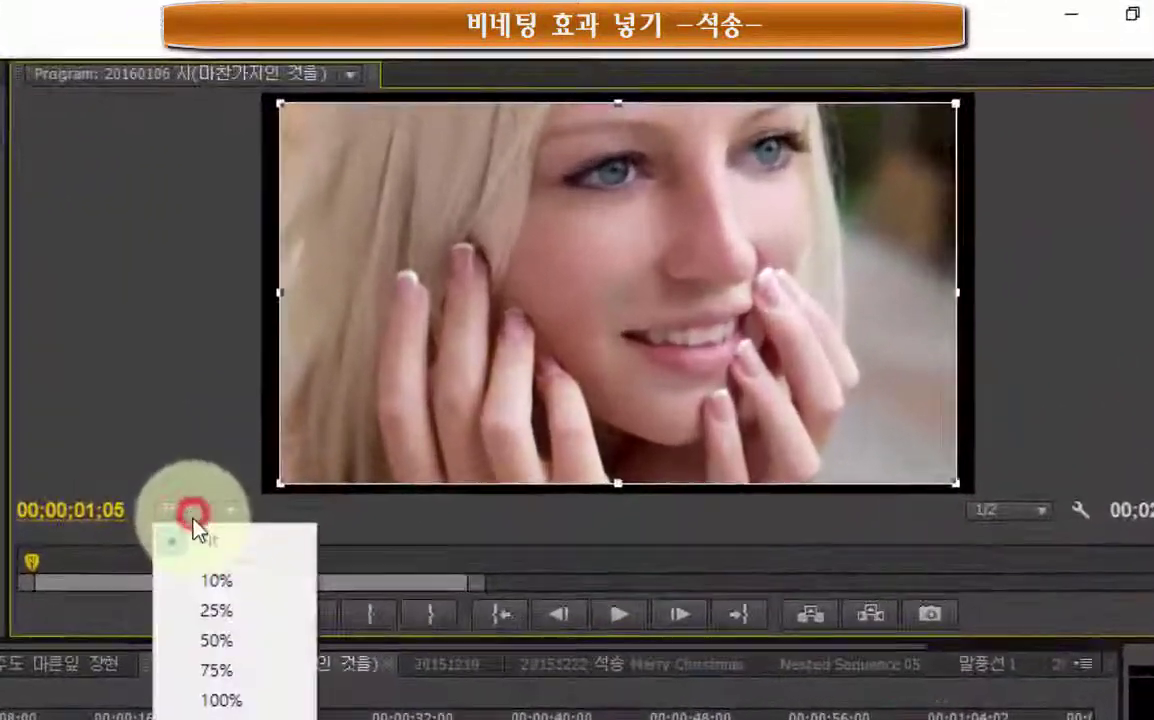
{"action": "left_click", "coordinate": [638, 294]}
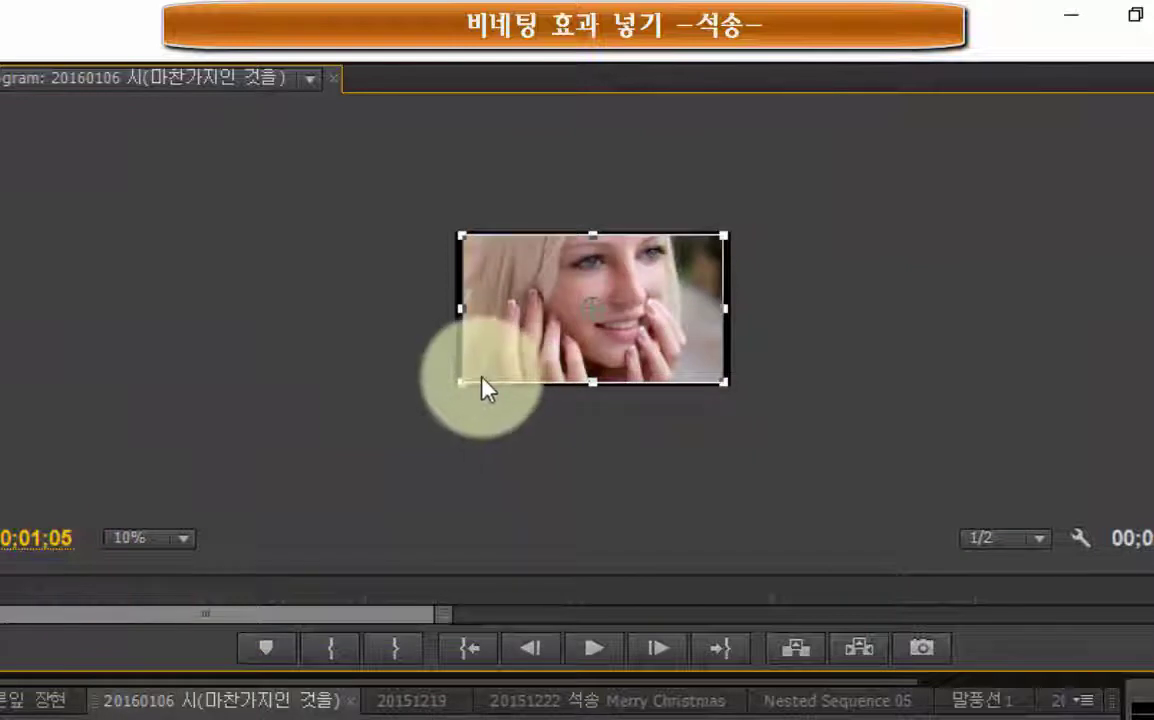
{"action": "left_click_drag", "start_coordinate": [465, 381], "coordinate": [461, 392]}
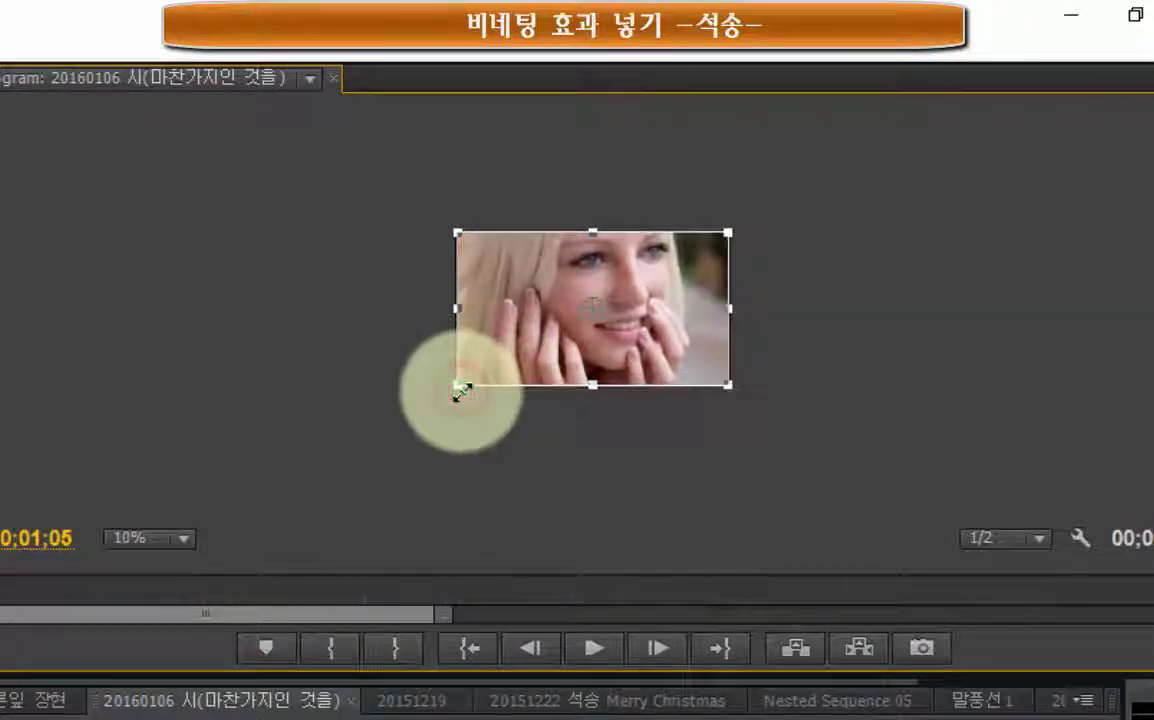
{"action": "left_click", "coordinate": [722, 379]}
{"action": "left_click_drag", "start_coordinate": [722, 380], "coordinate": [725, 382]}
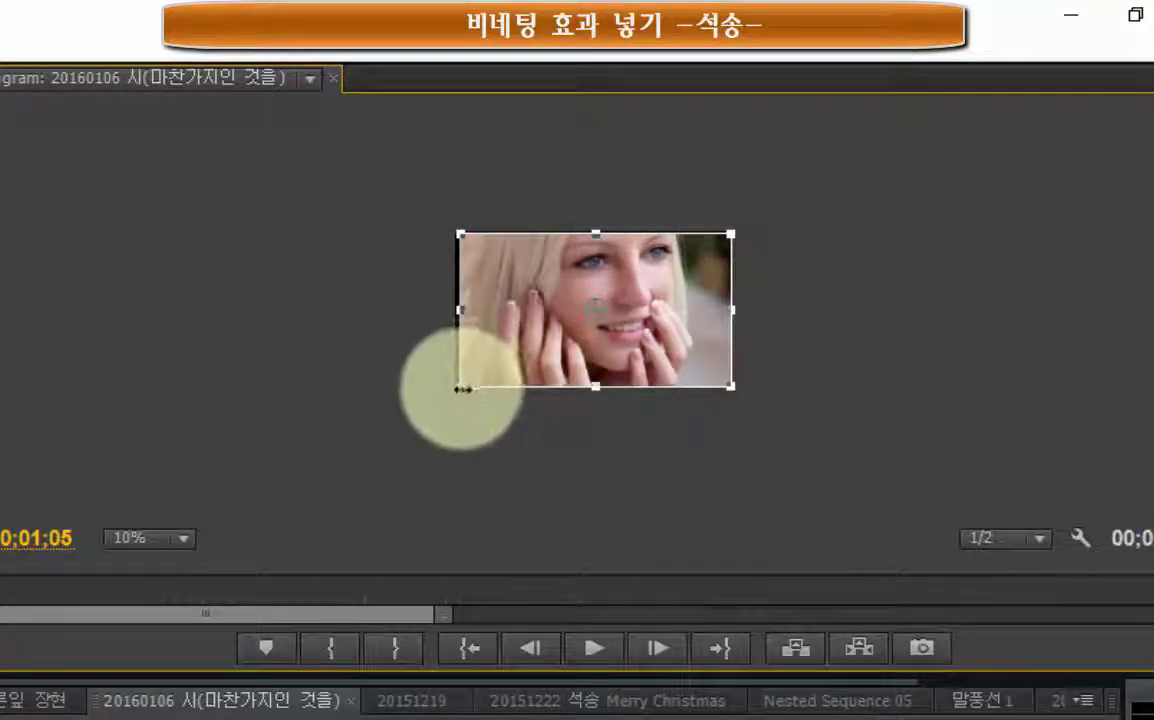
{"action": "left_click_drag", "start_coordinate": [460, 386], "coordinate": [458, 389]}
{"action": "left_click", "coordinate": [270, 697]}
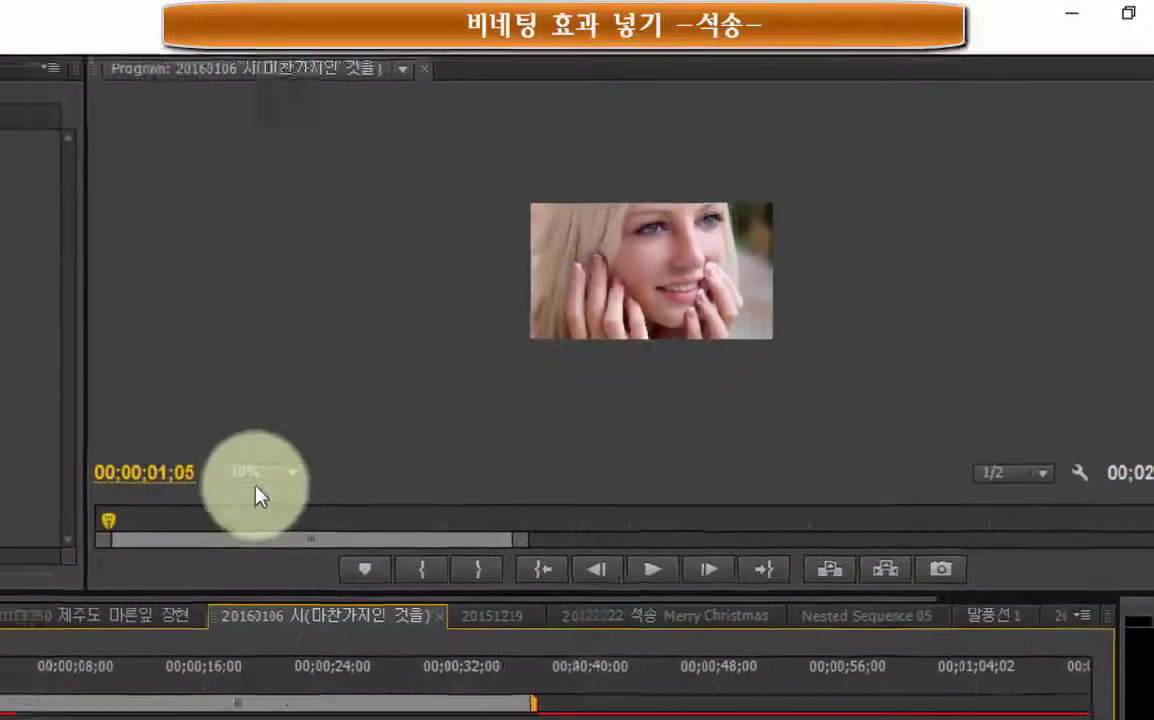
{"action": "left_click", "coordinate": [256, 488]}
{"action": "left_click", "coordinate": [638, 270]}
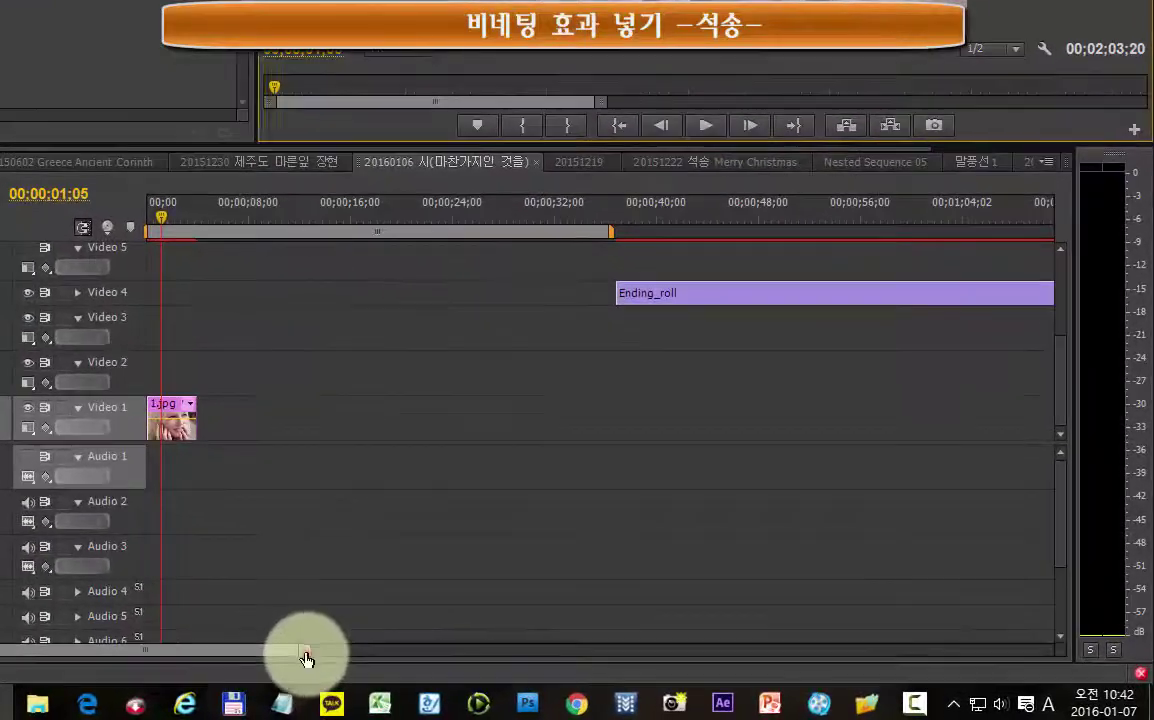
Step: Create a 1920×1080 Black Video item from the Project panel's New Item menu
{"action": "left_click_drag", "start_coordinate": [306, 658], "coordinate": [252, 660]}
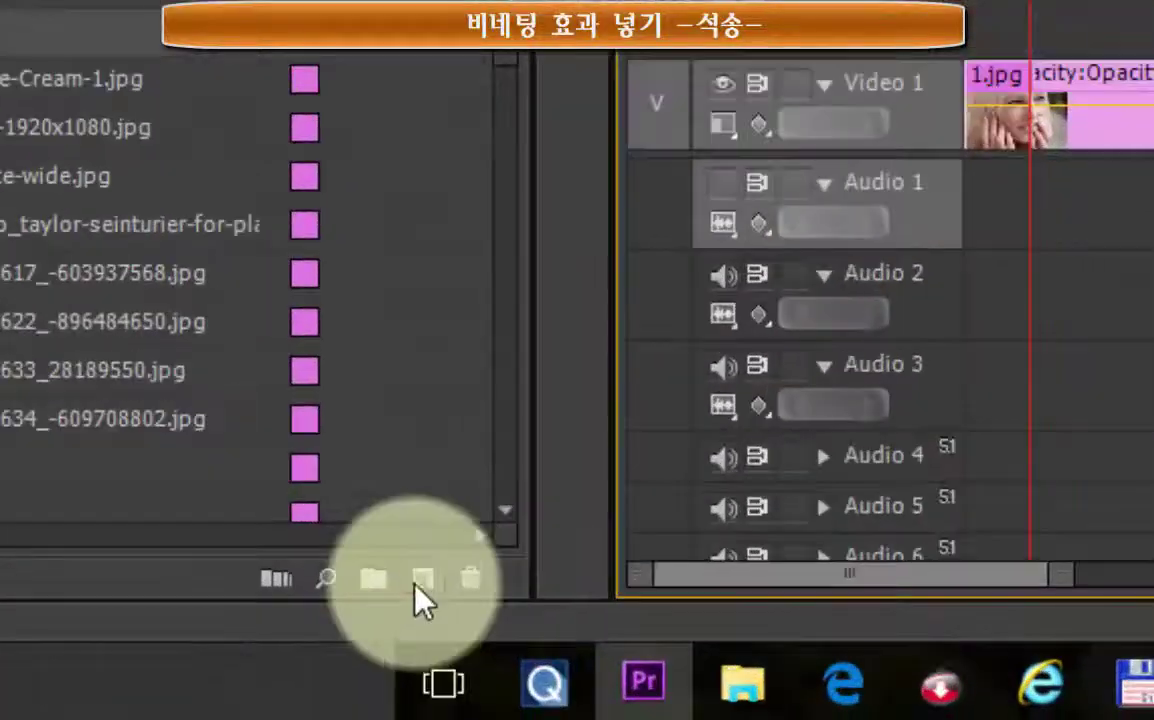
{"action": "left_click", "coordinate": [419, 584]}
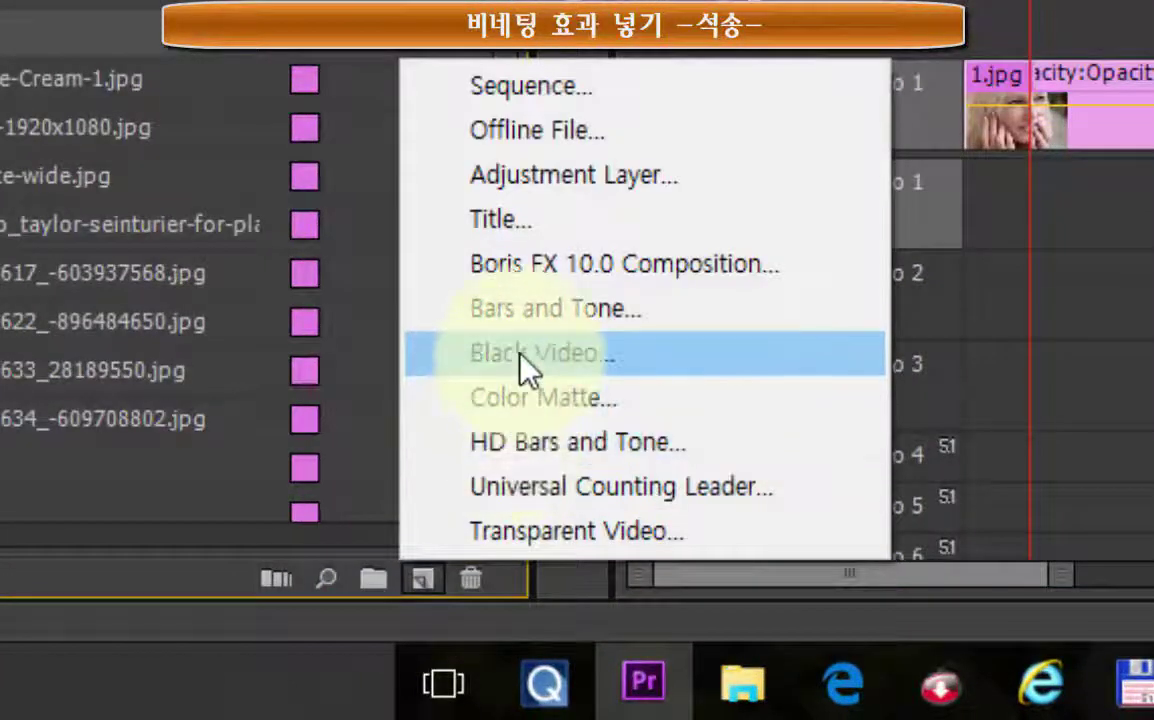
{"action": "left_click", "coordinate": [520, 352]}
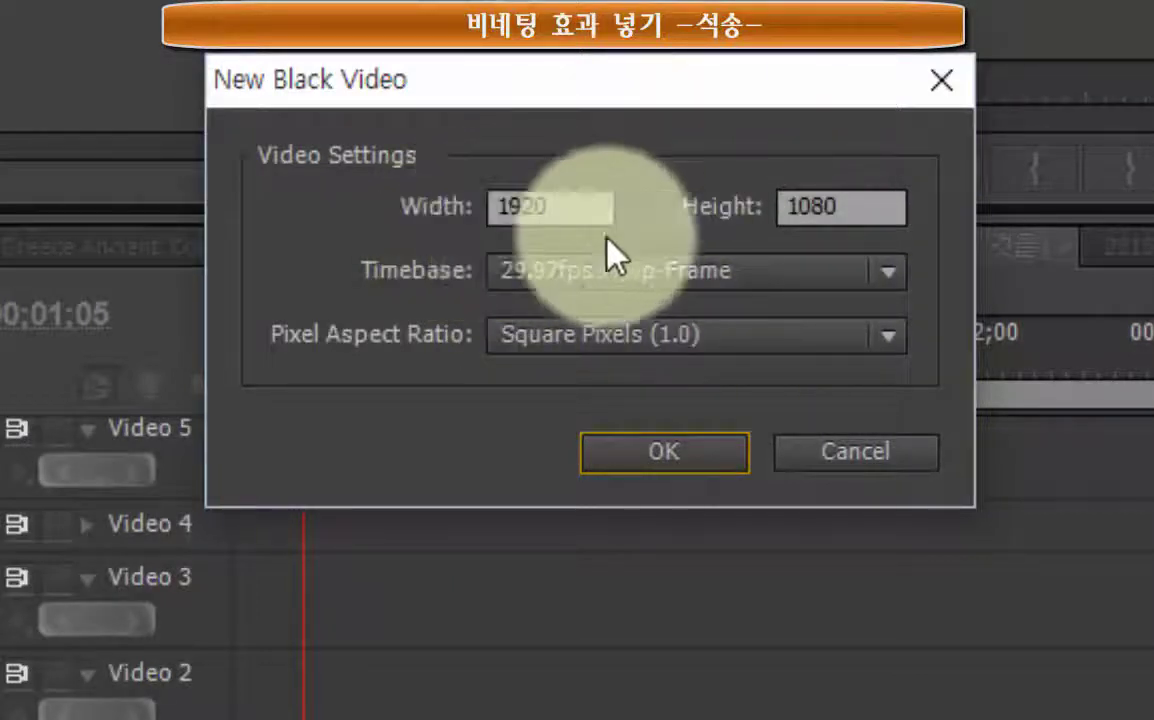
{"action": "left_click", "coordinate": [662, 458]}
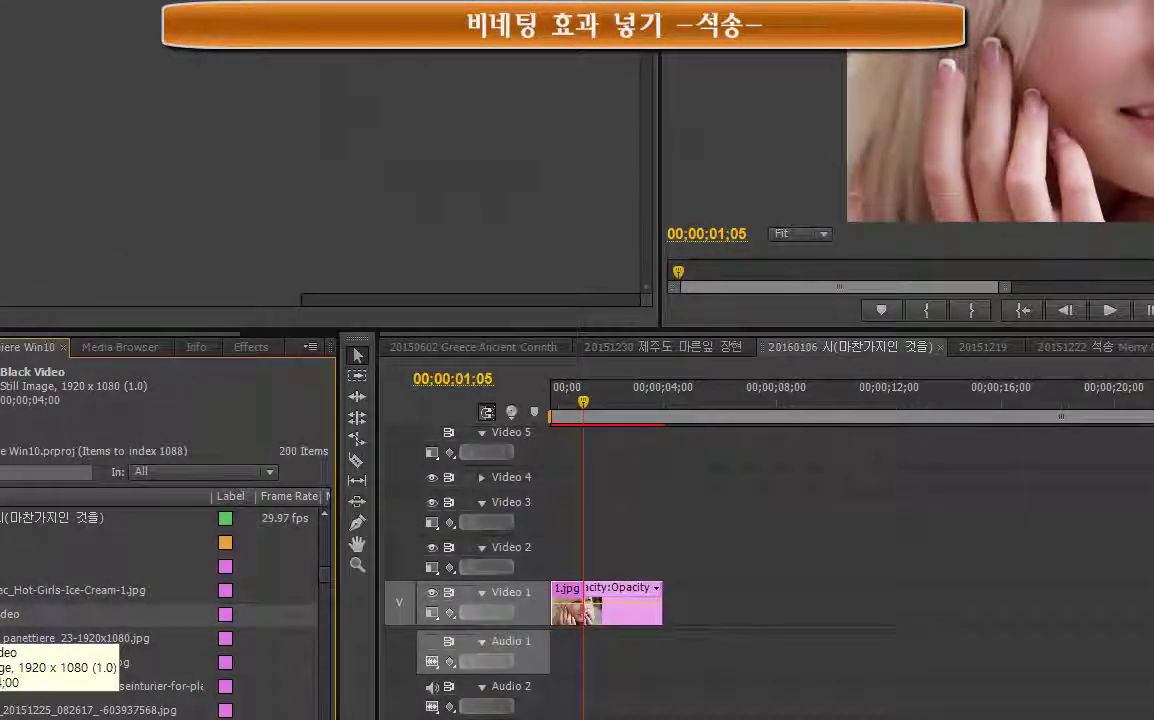
Step: Place Black Video on Video 2 above the photo, select it, and show the Effects panel
{"action": "mouse_move", "coordinate": [10, 613]}
{"action": "left_mouse_down"}
{"action": "mouse_move", "coordinate": [560, 577]}
{"action": "mouse_move", "coordinate": [588, 594]}
{"action": "left_mouse_up"}
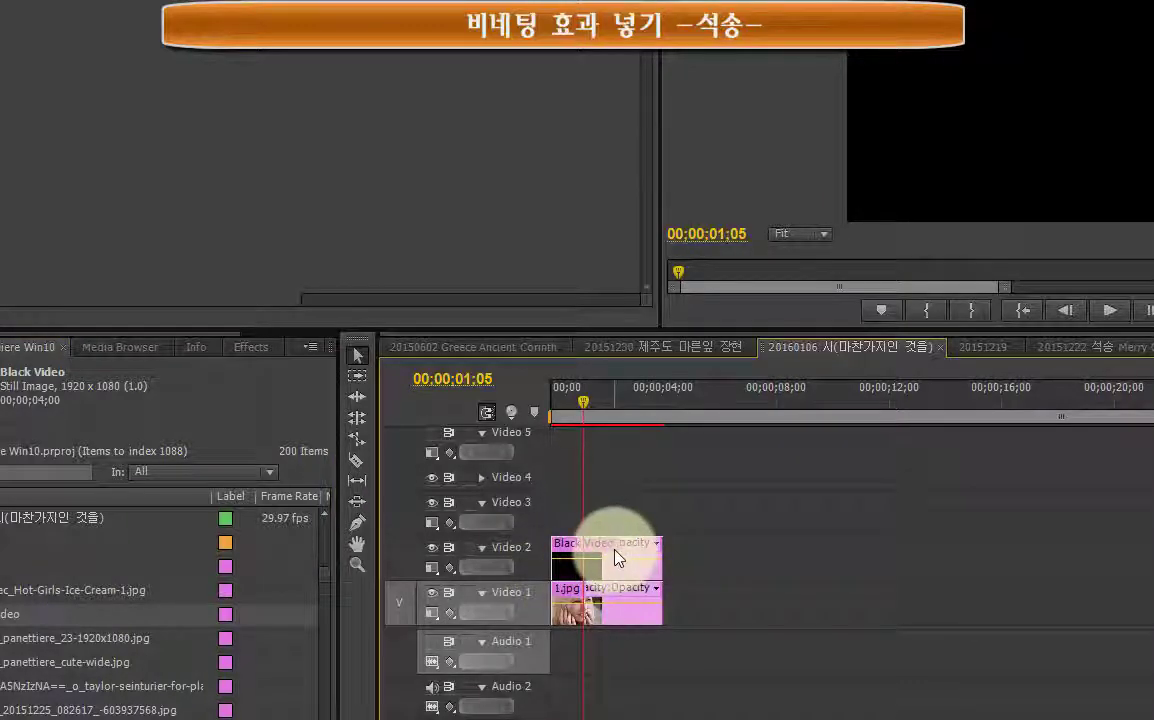
{"action": "left_click", "coordinate": [608, 553]}
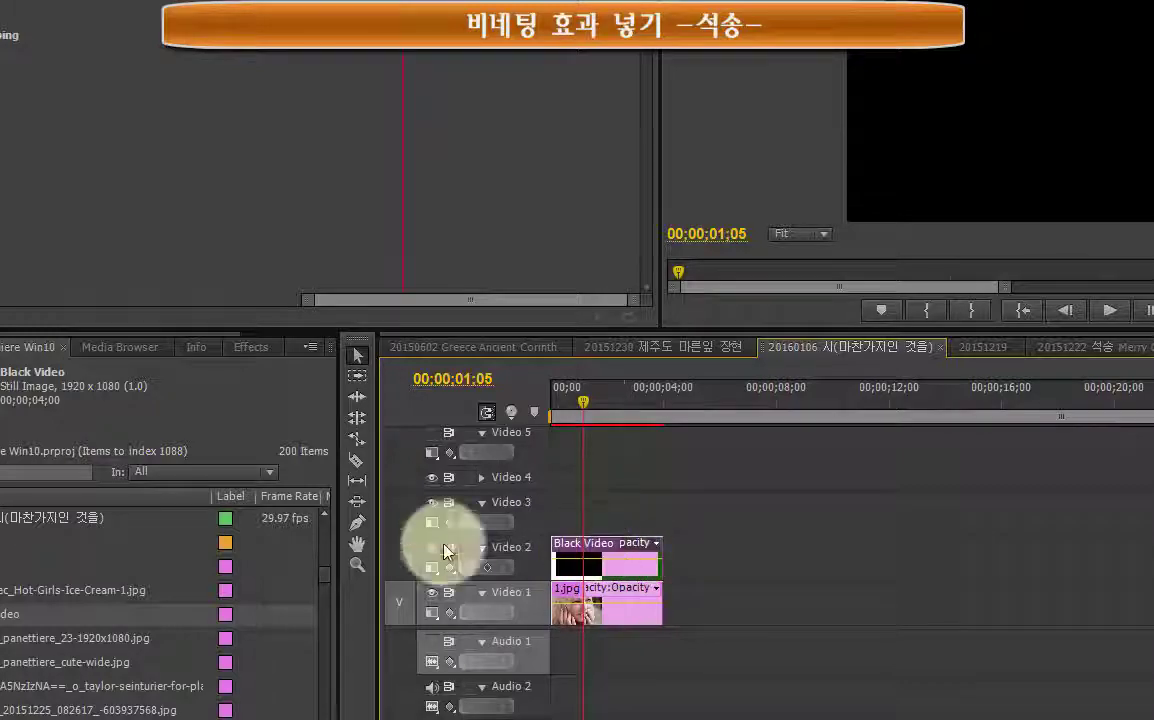
{"action": "left_click", "coordinate": [251, 347]}
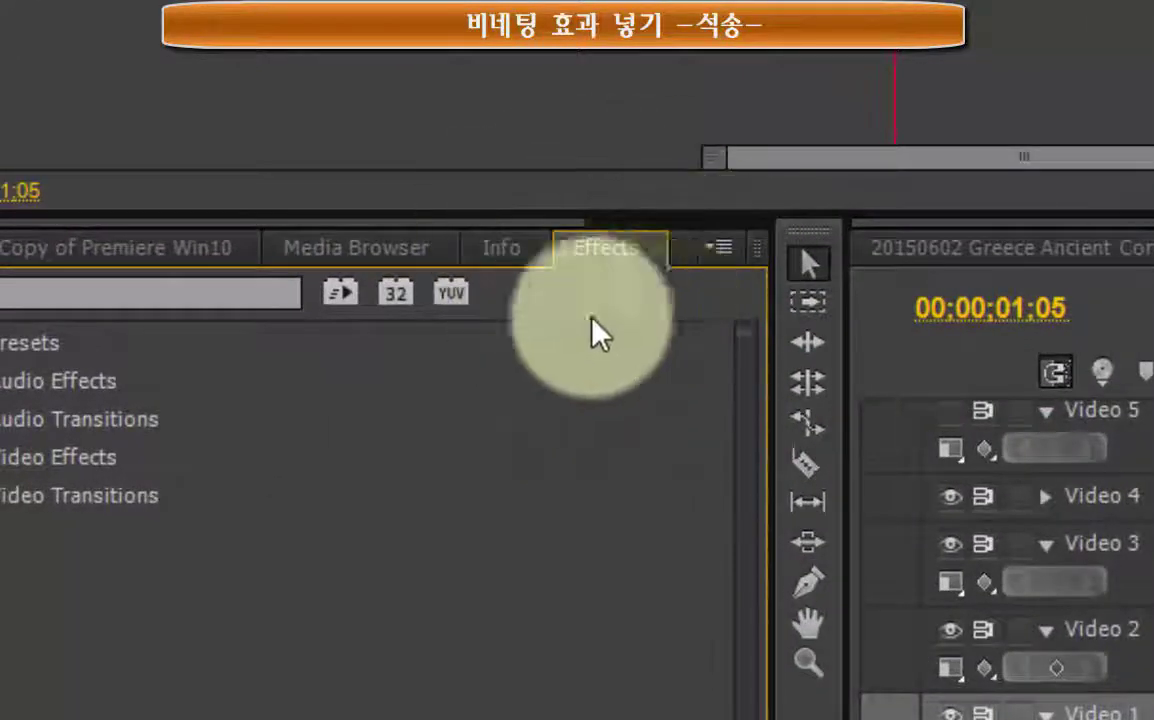
Step: Search the effects for 'circle' and drag the Circle effect onto the Black Video clip
{"action": "left_click", "coordinate": [57, 292]}
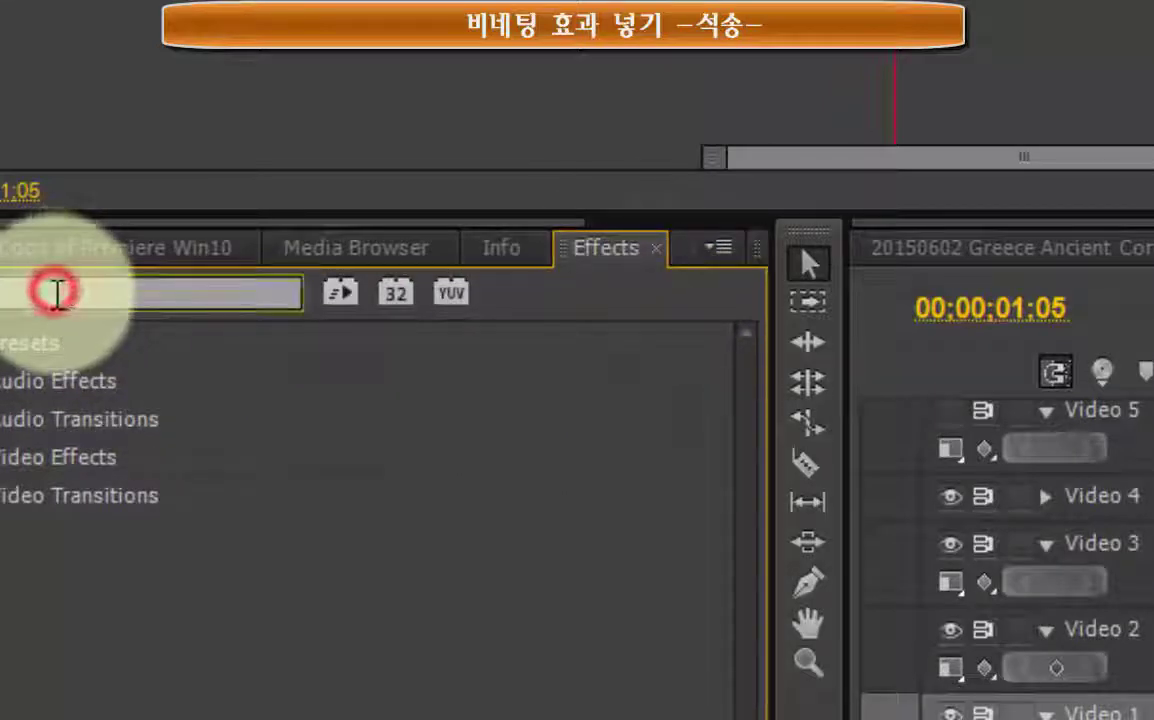
{"action": "type", "text": "c"}
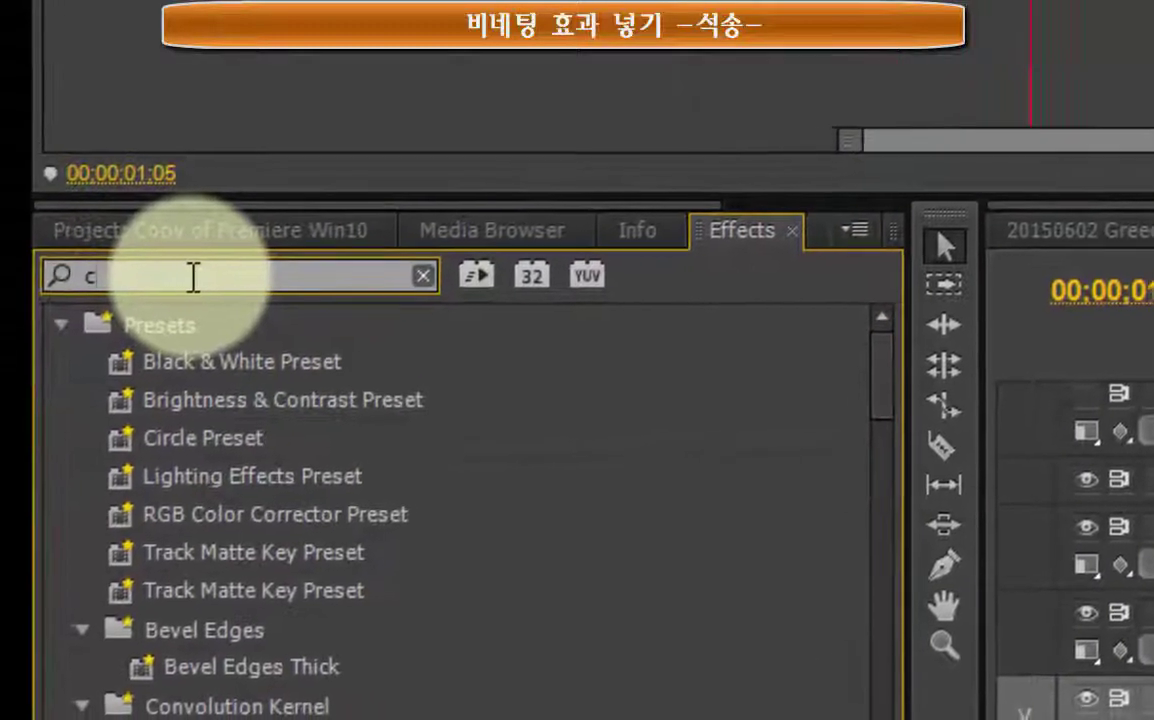
{"action": "type", "text": "irc"}
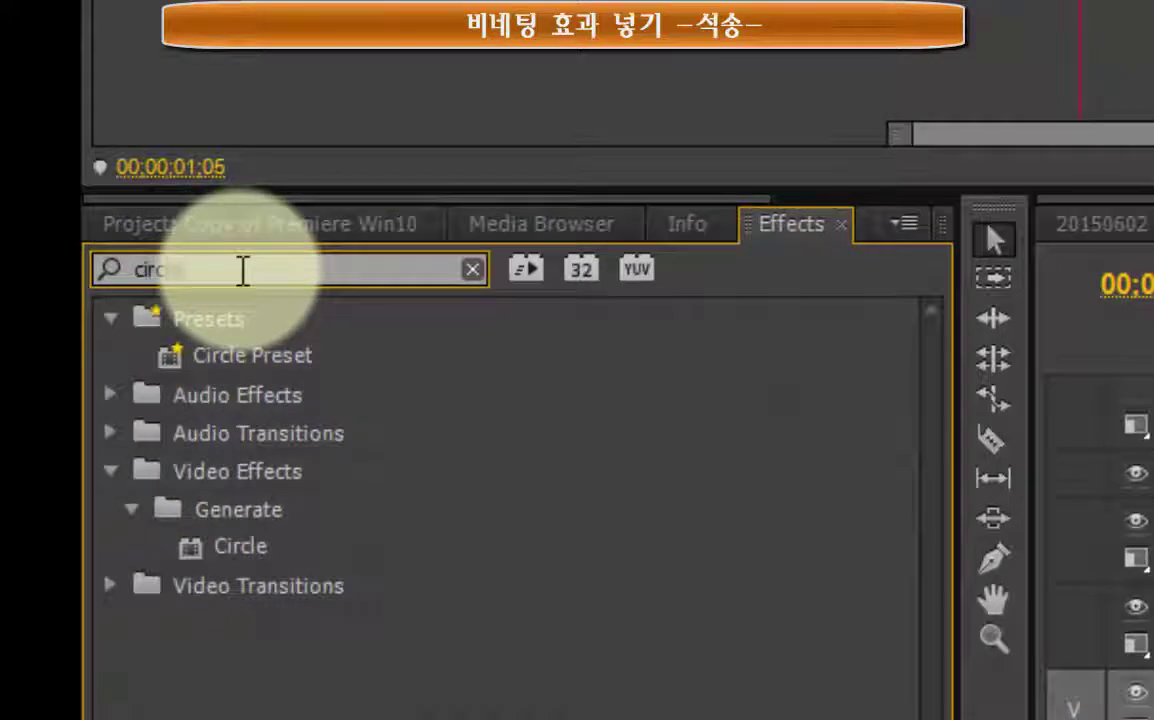
{"action": "type", "text": "le"}
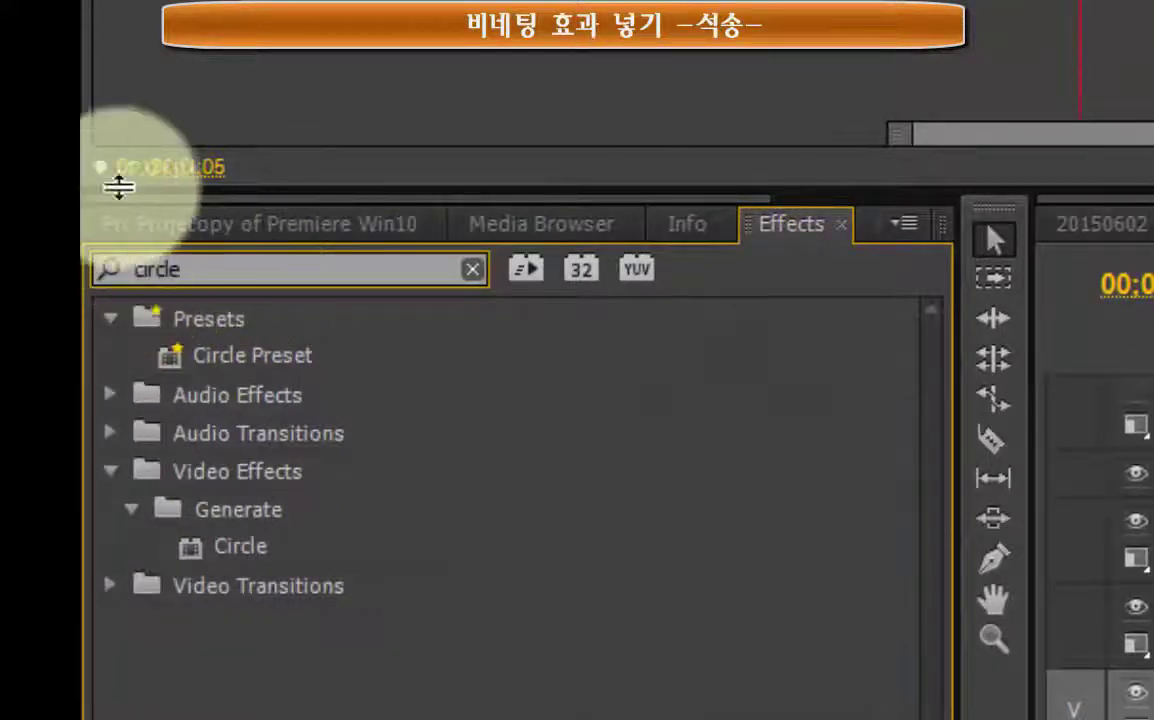
{"action": "left_click", "coordinate": [220, 548]}
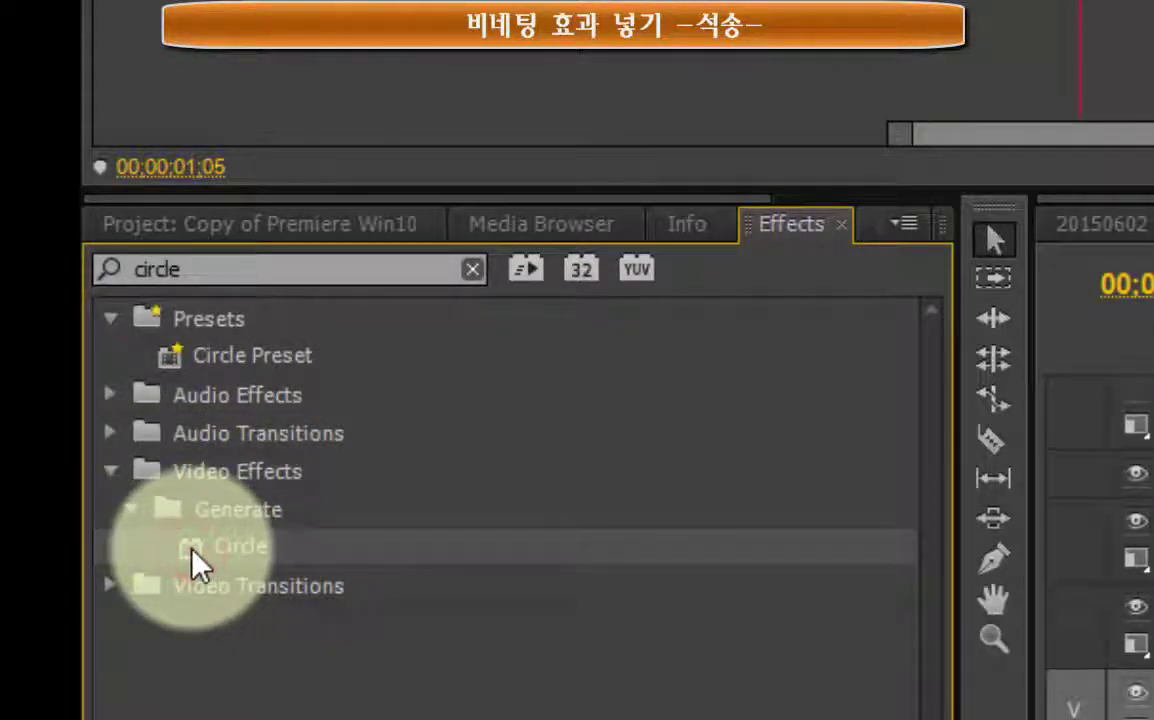
{"action": "left_click_drag", "start_coordinate": [197, 565], "coordinate": [1000, 640]}
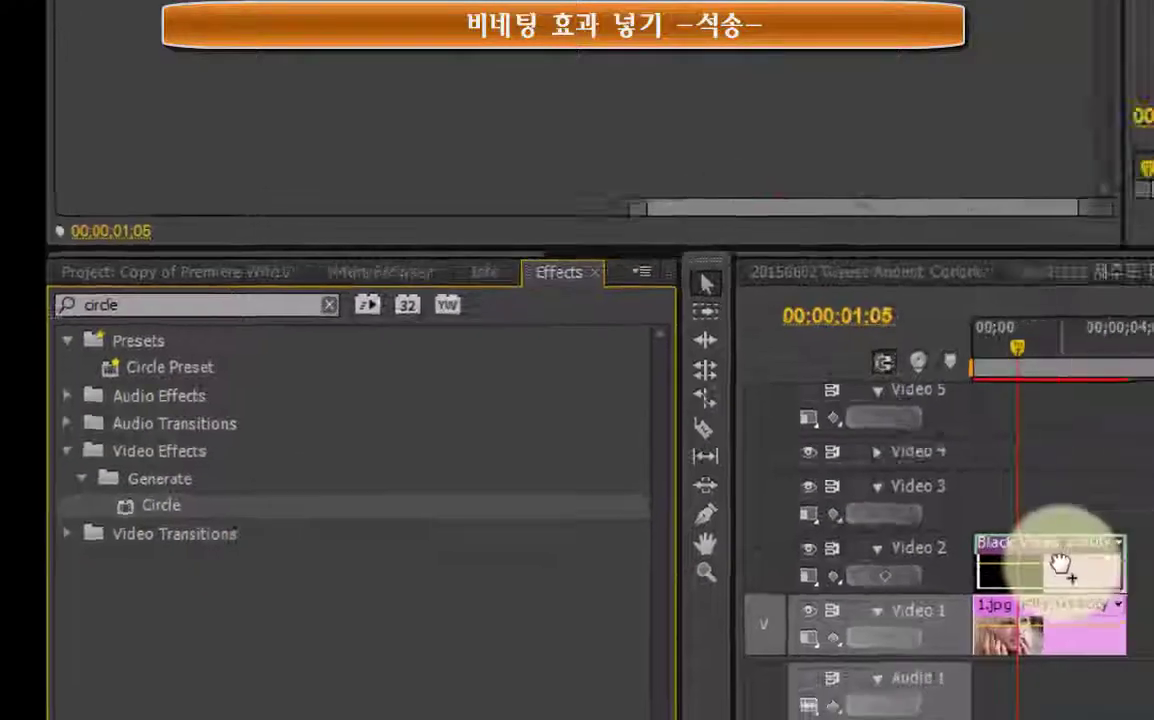
{"action": "left_click_drag", "start_coordinate": [1000, 640], "coordinate": [497, 483]}
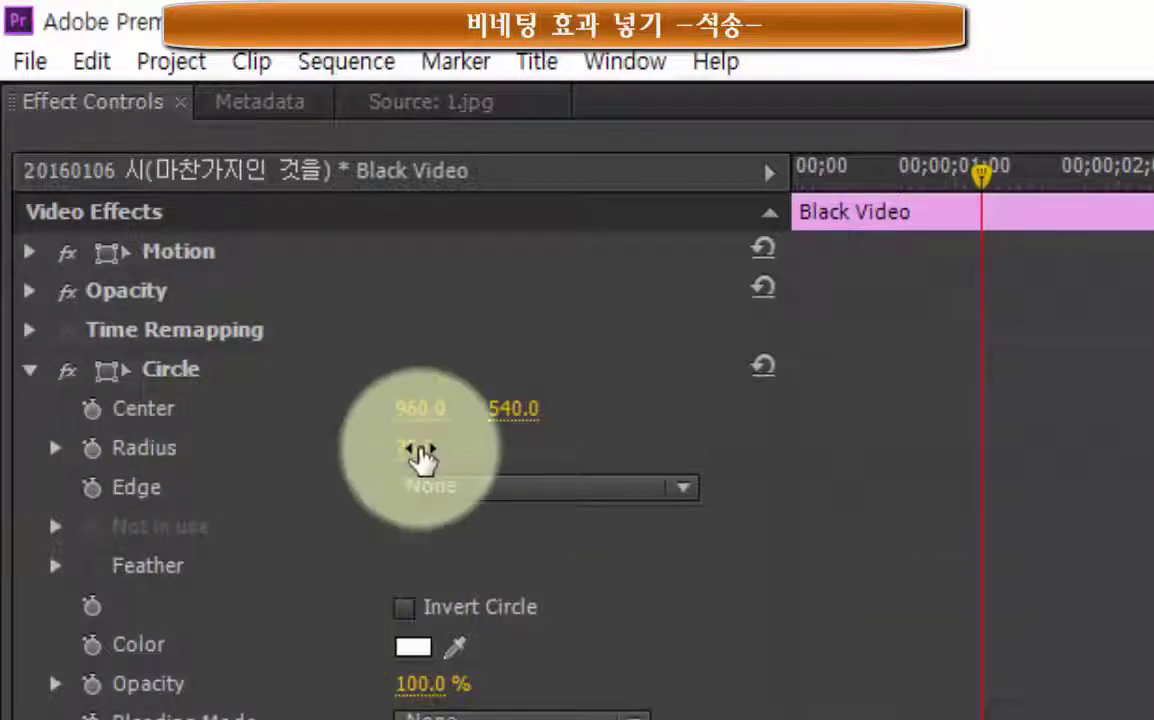
Step: Scrub the Circle radius up to 720 with Invert Circle on, and open its Color picker
{"action": "left_click", "coordinate": [416, 449]}
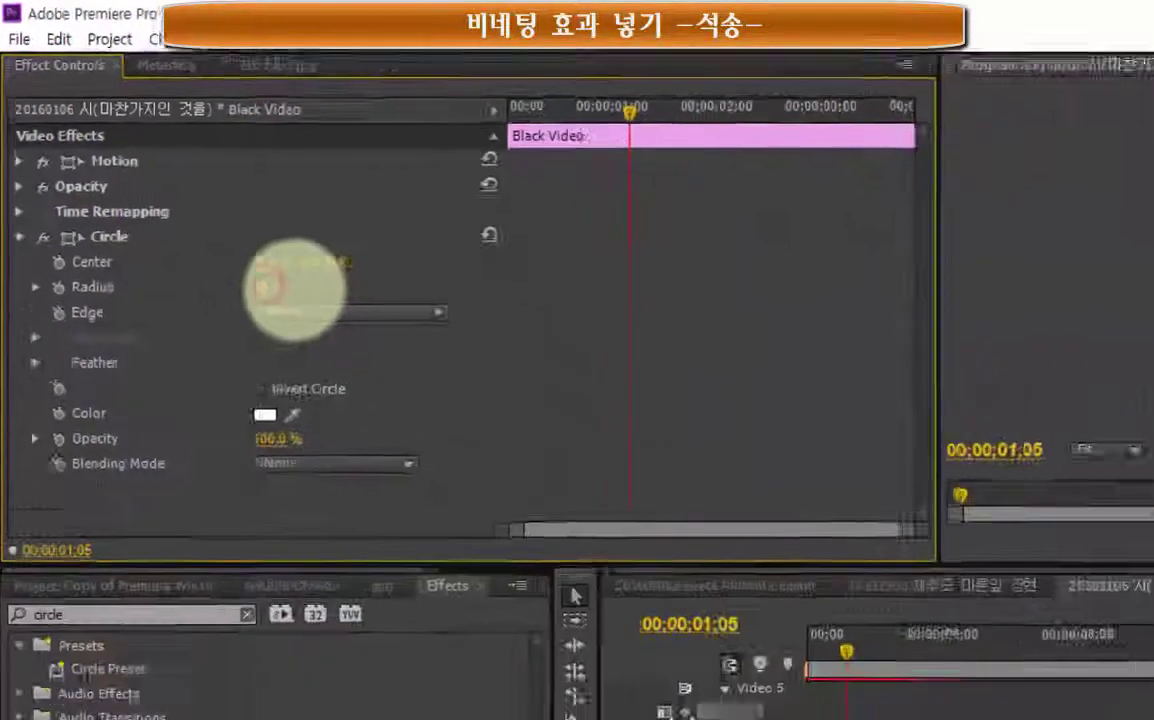
{"action": "mouse_move", "coordinate": [263, 287]}
{"action": "left_mouse_down"}
{"action": "mouse_move", "coordinate": [463, 254]}
{"action": "mouse_move", "coordinate": [641, 287]}
{"action": "left_mouse_up"}
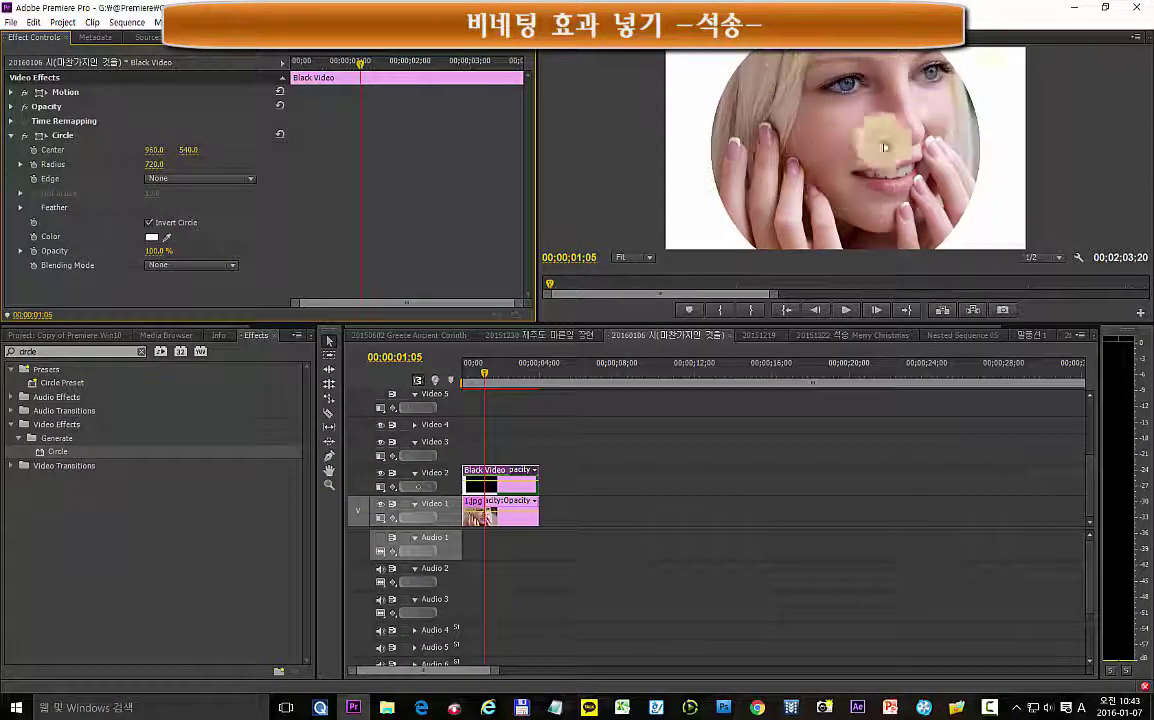
{"action": "left_click", "coordinate": [152, 241]}
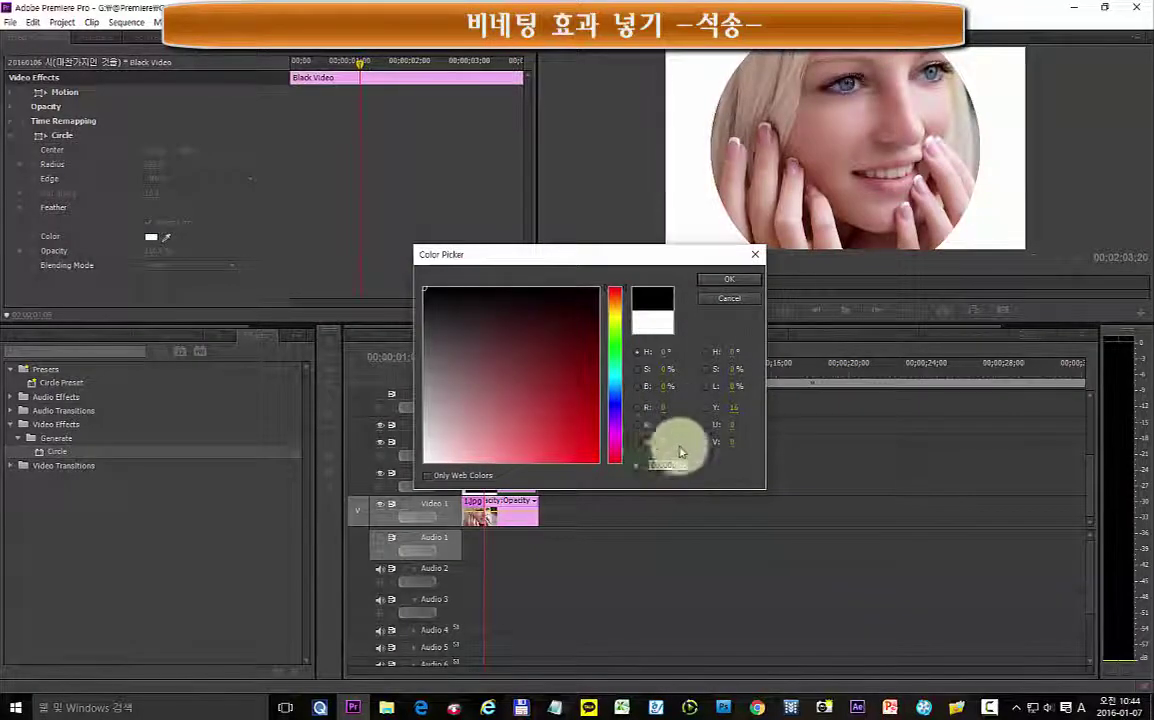
Step: Make the circle black and scrub its Feather Outer Edge up to 236
{"action": "left_click", "coordinate": [717, 279]}
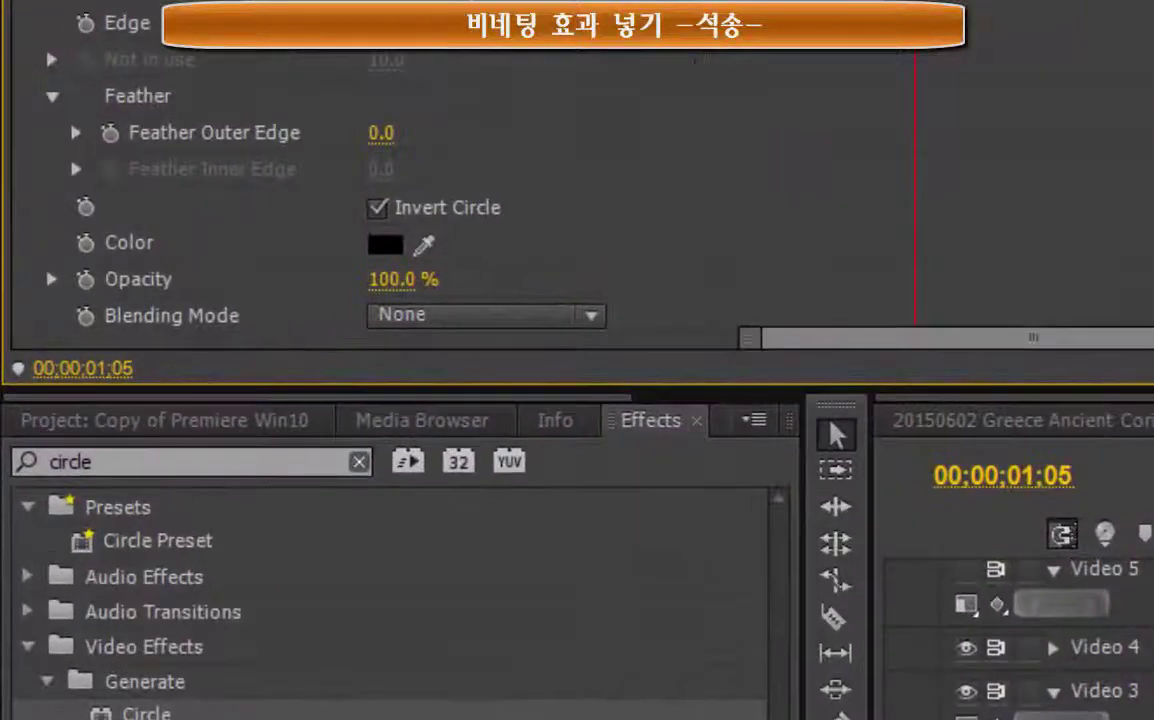
{"action": "left_click", "coordinate": [376, 207]}
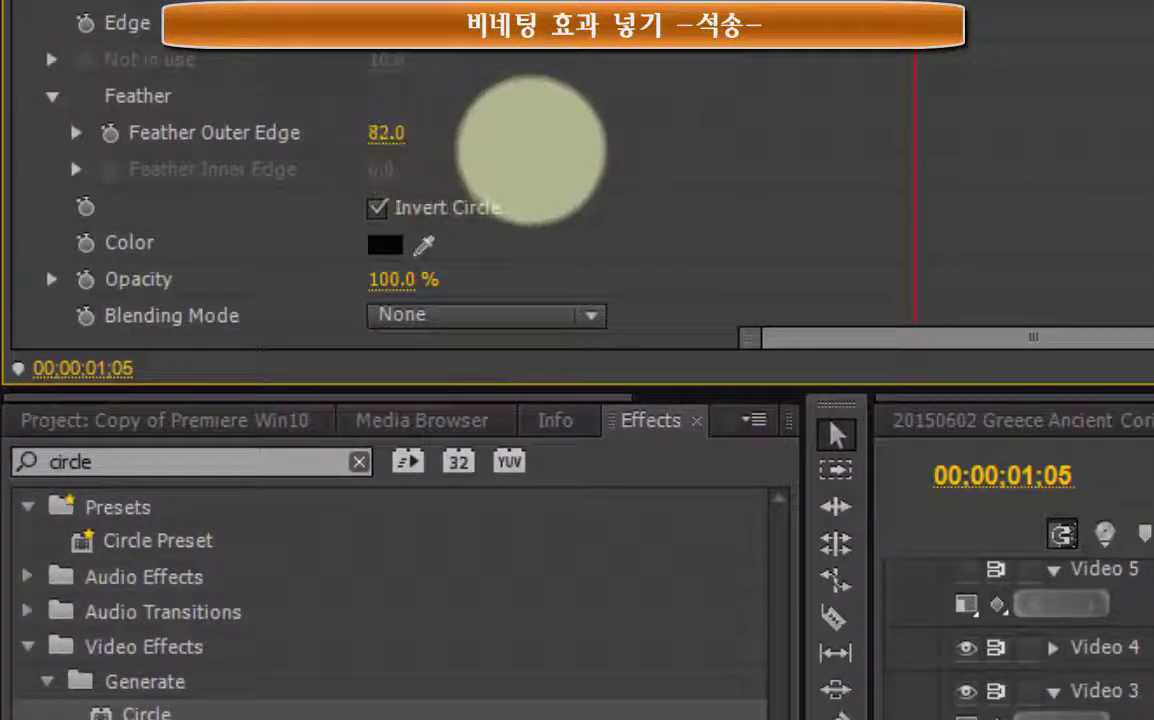
{"action": "left_click_drag", "start_coordinate": [433, 140], "coordinate": [616, 187]}
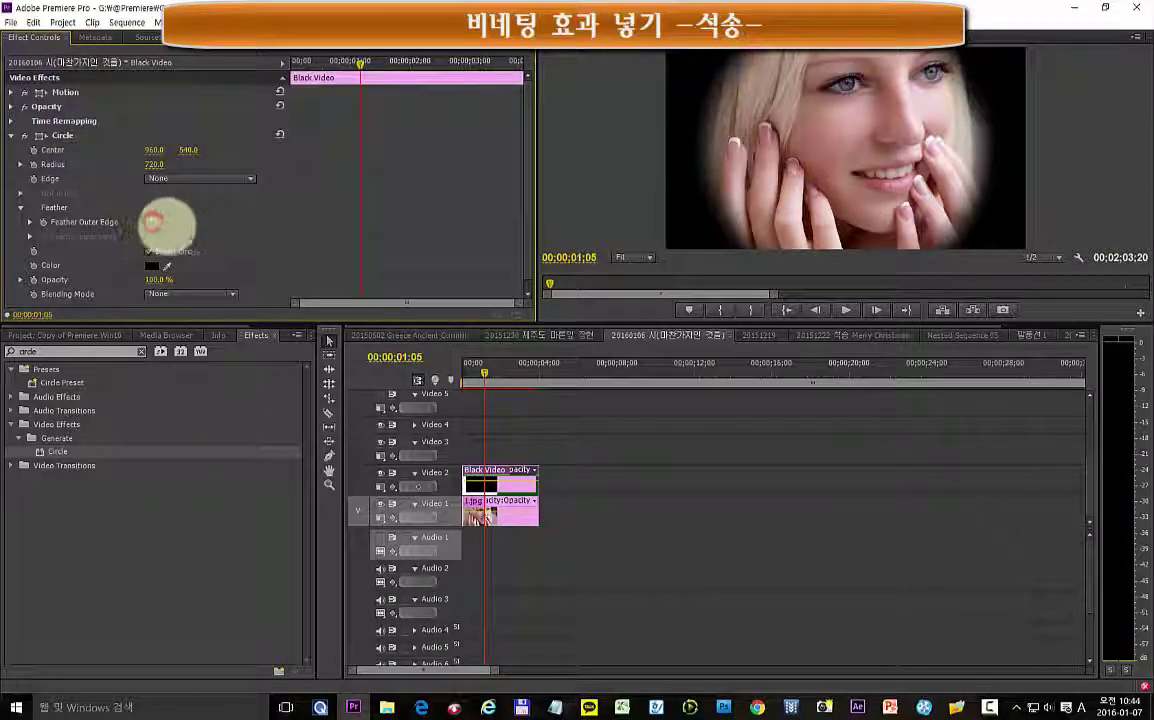
{"action": "left_click_drag", "start_coordinate": [152, 222], "coordinate": [97, 222]}
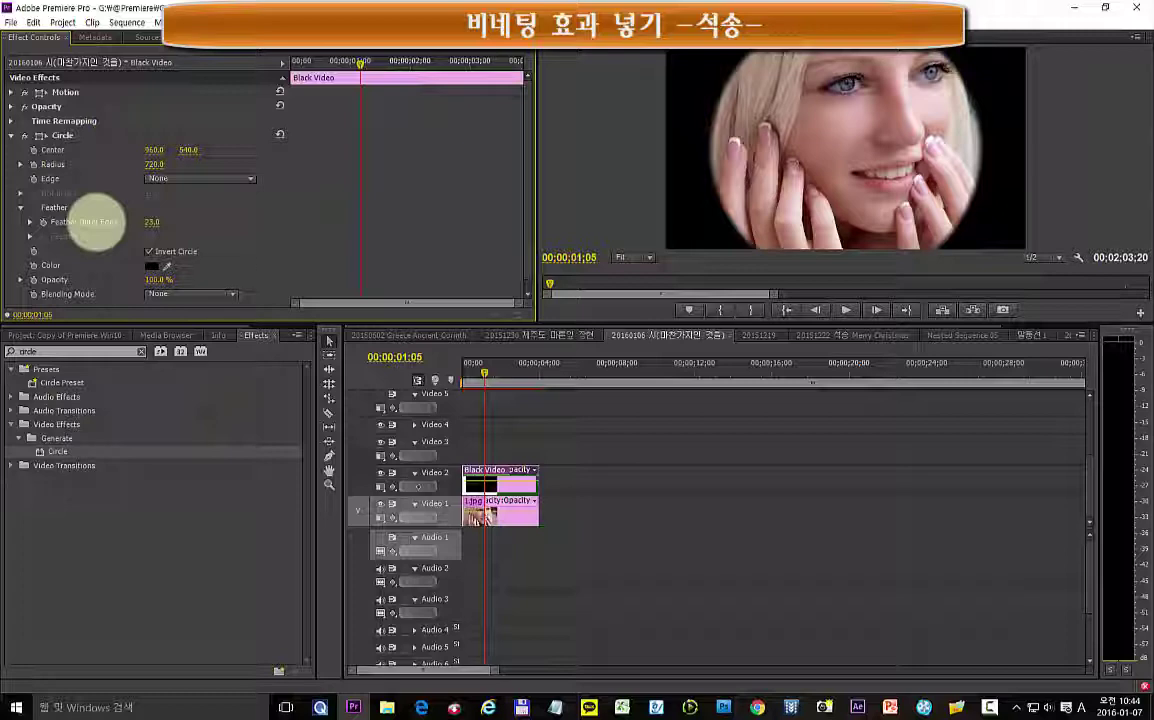
{"action": "left_click_drag", "start_coordinate": [97, 223], "coordinate": [281, 268]}
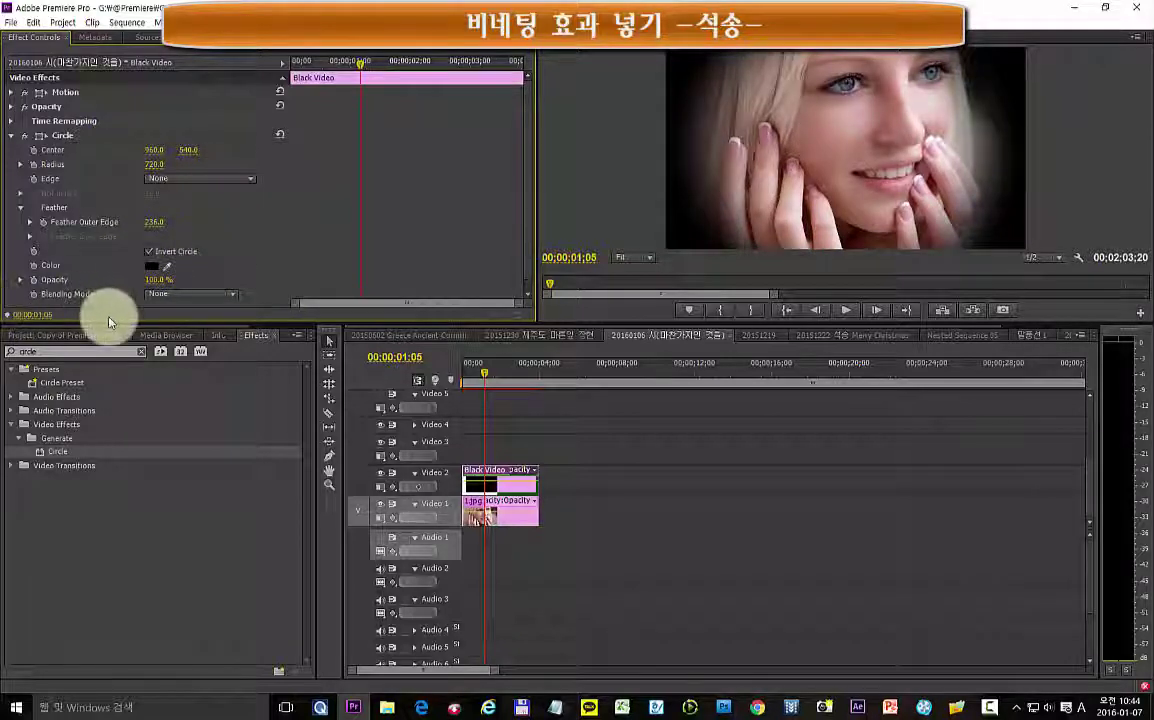
Step: Set the Circle effect's Opacity to 80%
{"action": "left_click", "coordinate": [152, 281]}
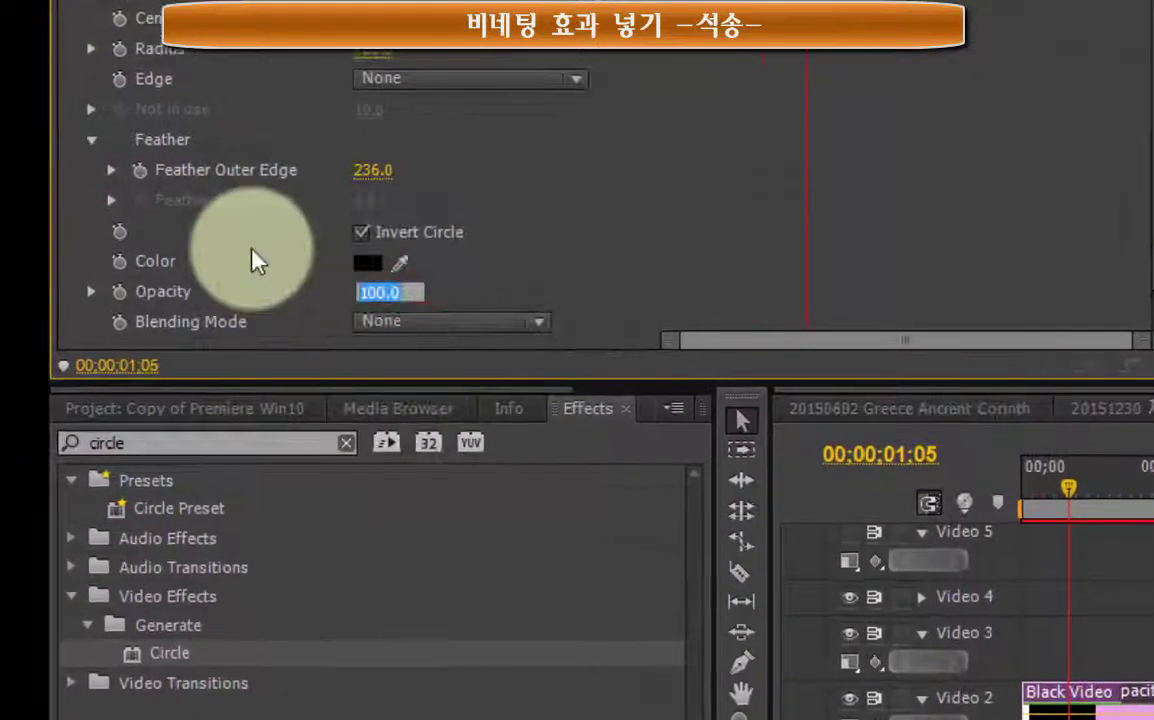
{"action": "type", "text": "80"}
{"action": "key", "text": "Return"}
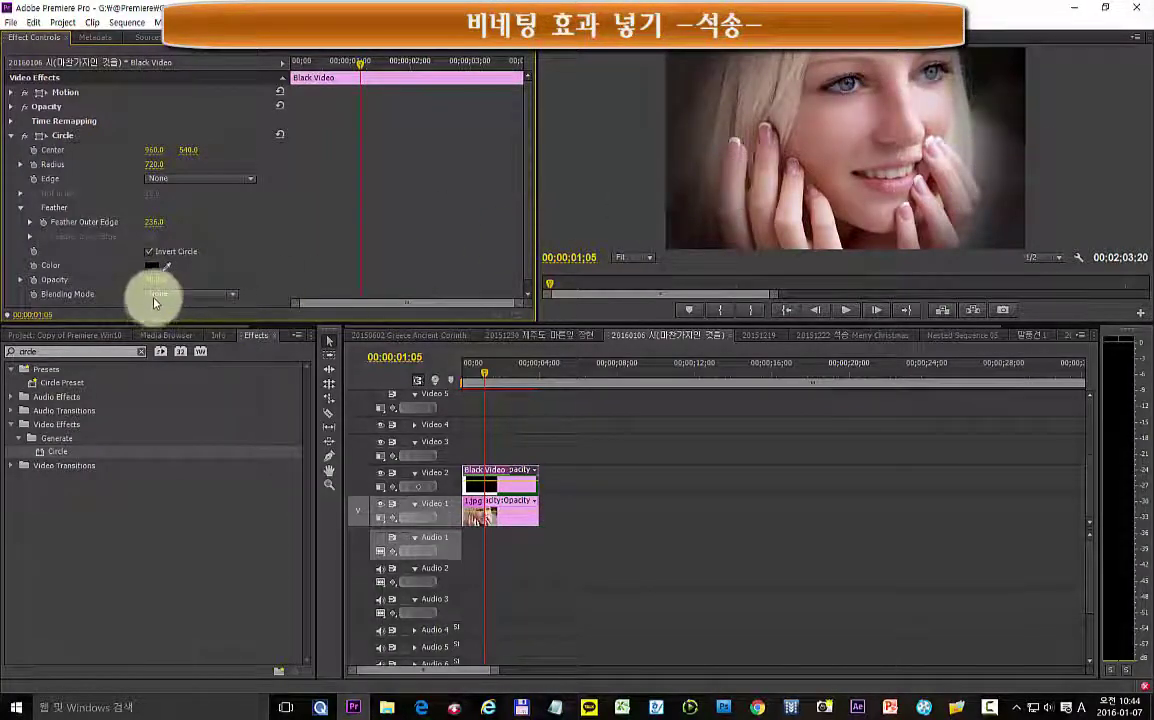
Step: Preview the Multiply blending mode, then return to Stencil Alpha
{"action": "left_click", "coordinate": [155, 300]}
{"action": "left_click", "coordinate": [185, 345]}
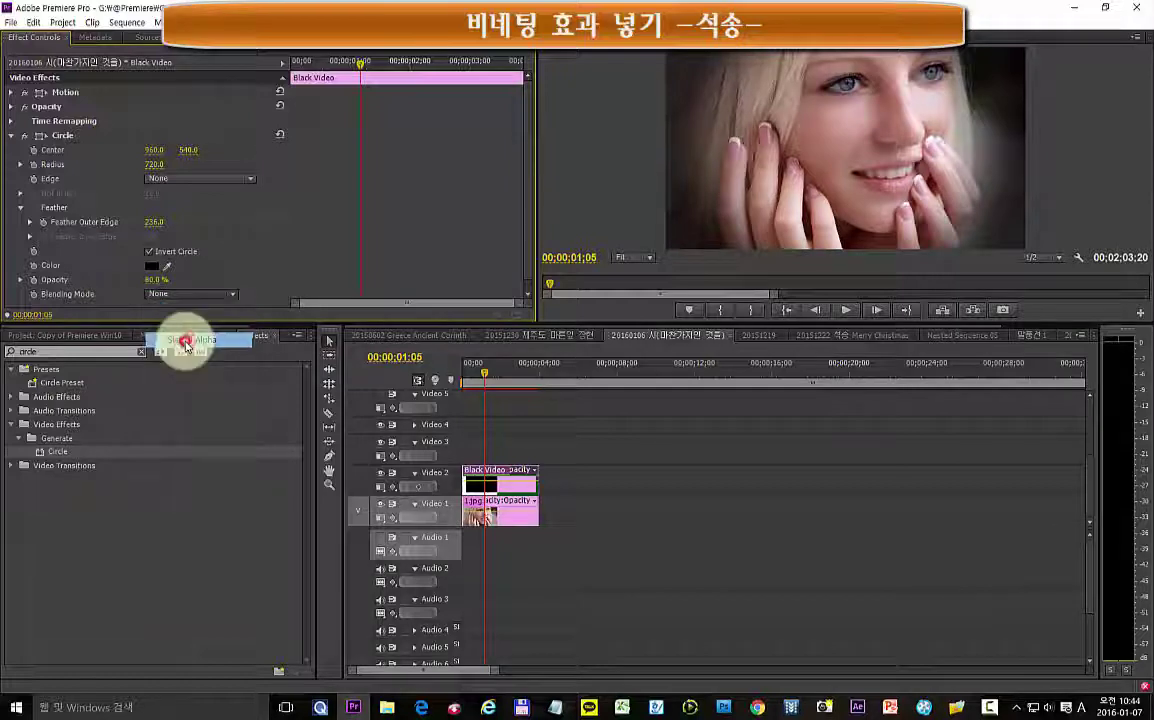
{"action": "left_click", "coordinate": [178, 296]}
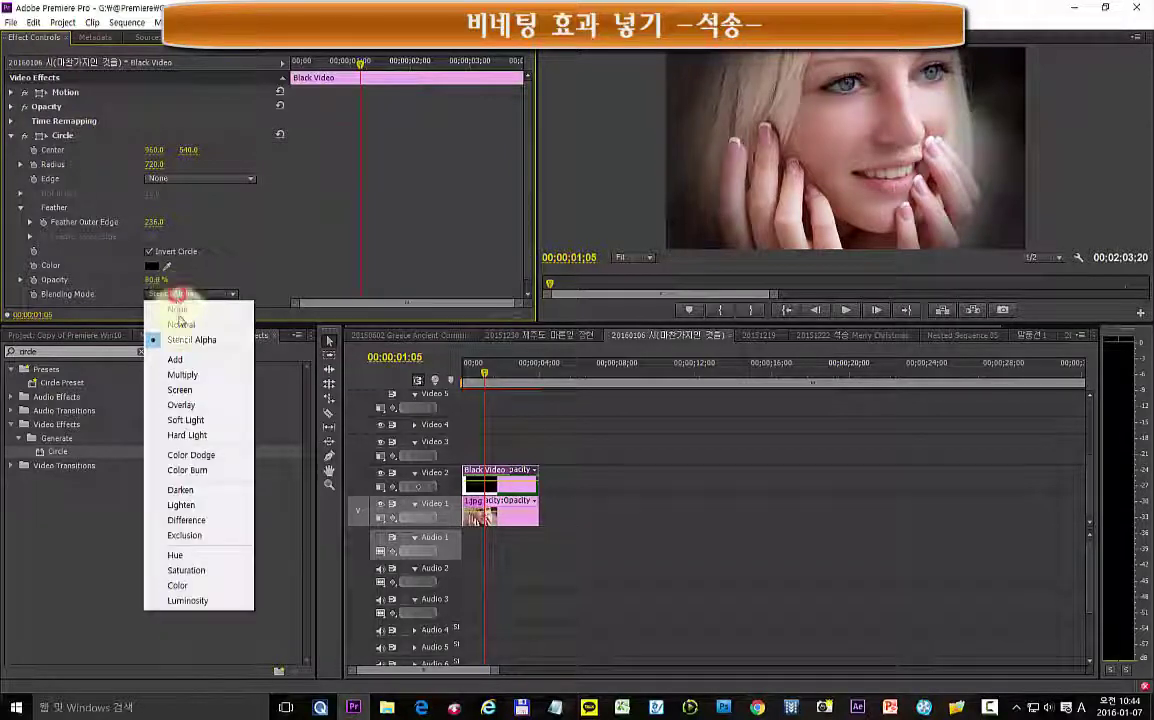
{"action": "left_click", "coordinate": [180, 378]}
{"action": "left_click", "coordinate": [177, 296]}
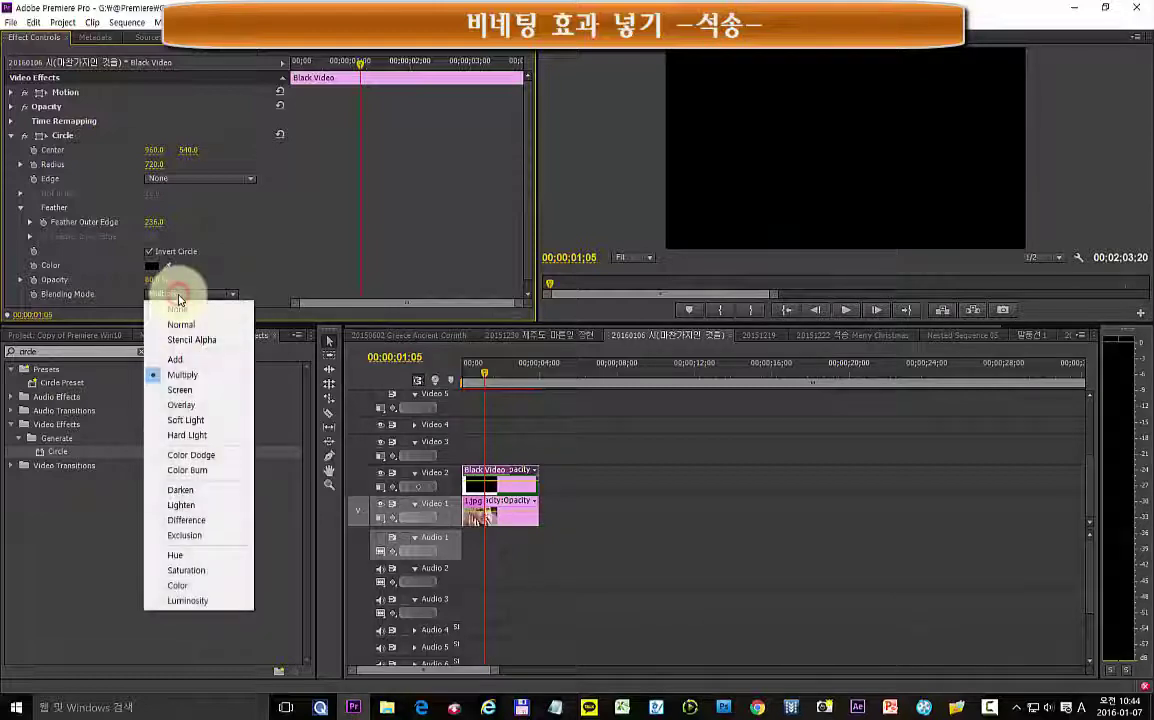
{"action": "left_click", "coordinate": [186, 341]}
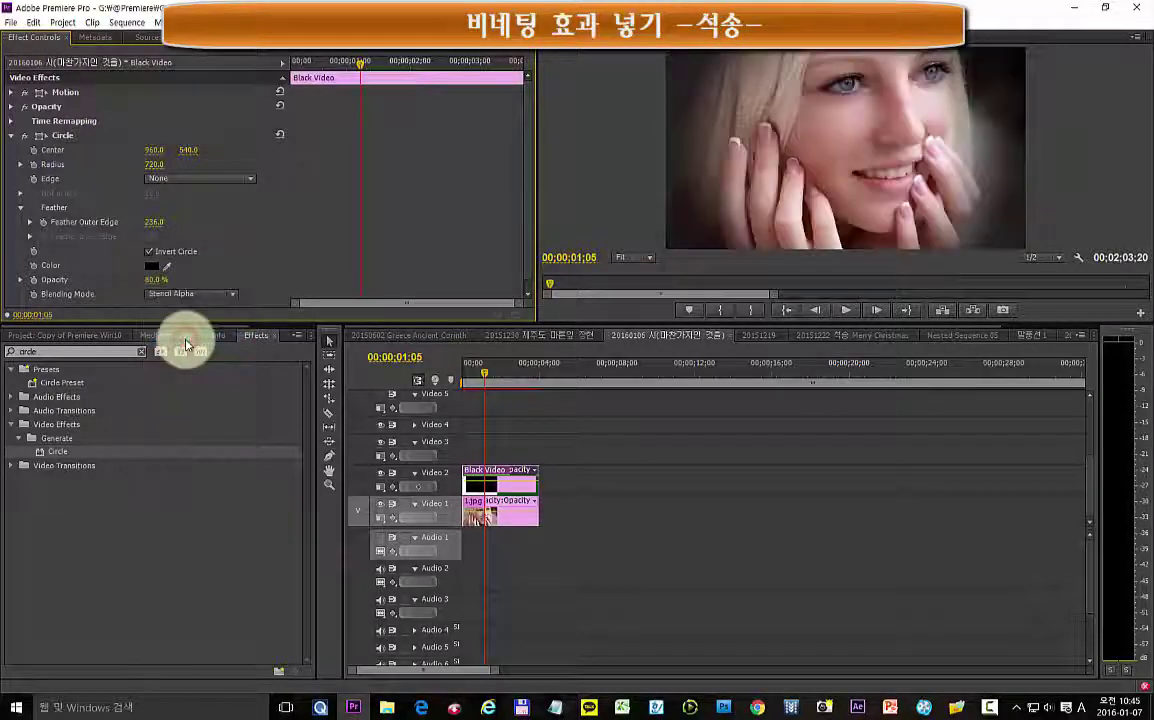
Step: Try Overlay and Normal blending modes, then set Blending Mode back to None
{"action": "left_click", "coordinate": [194, 293]}
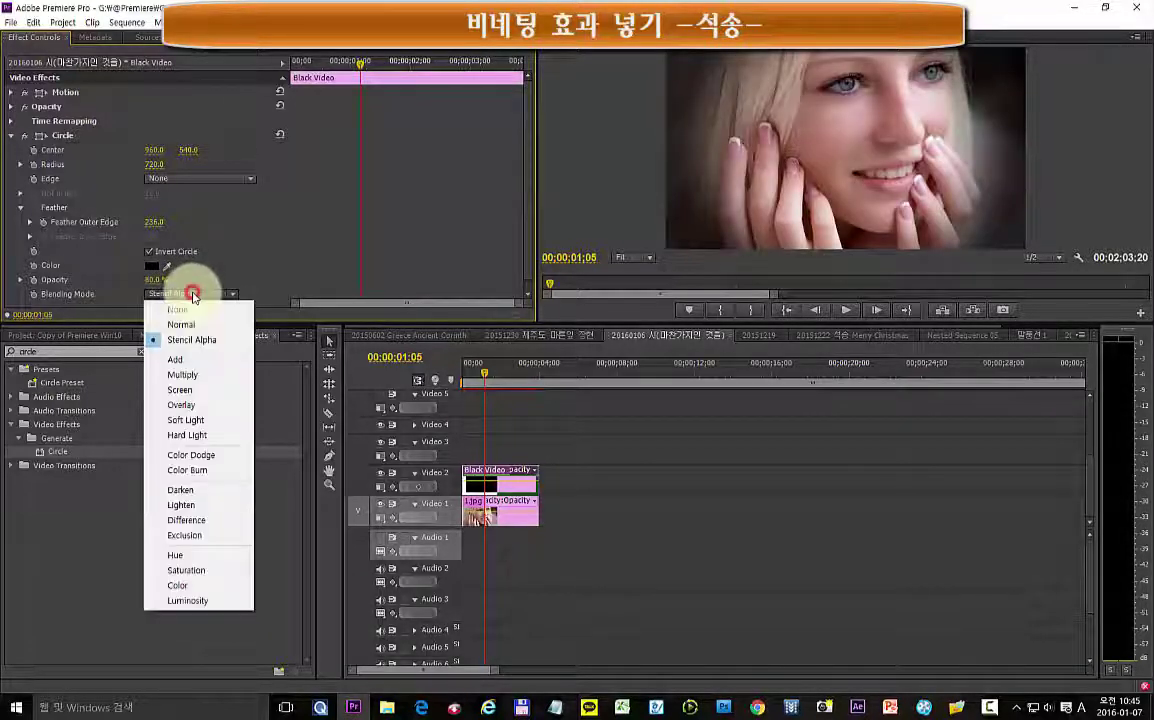
{"action": "left_click", "coordinate": [181, 405]}
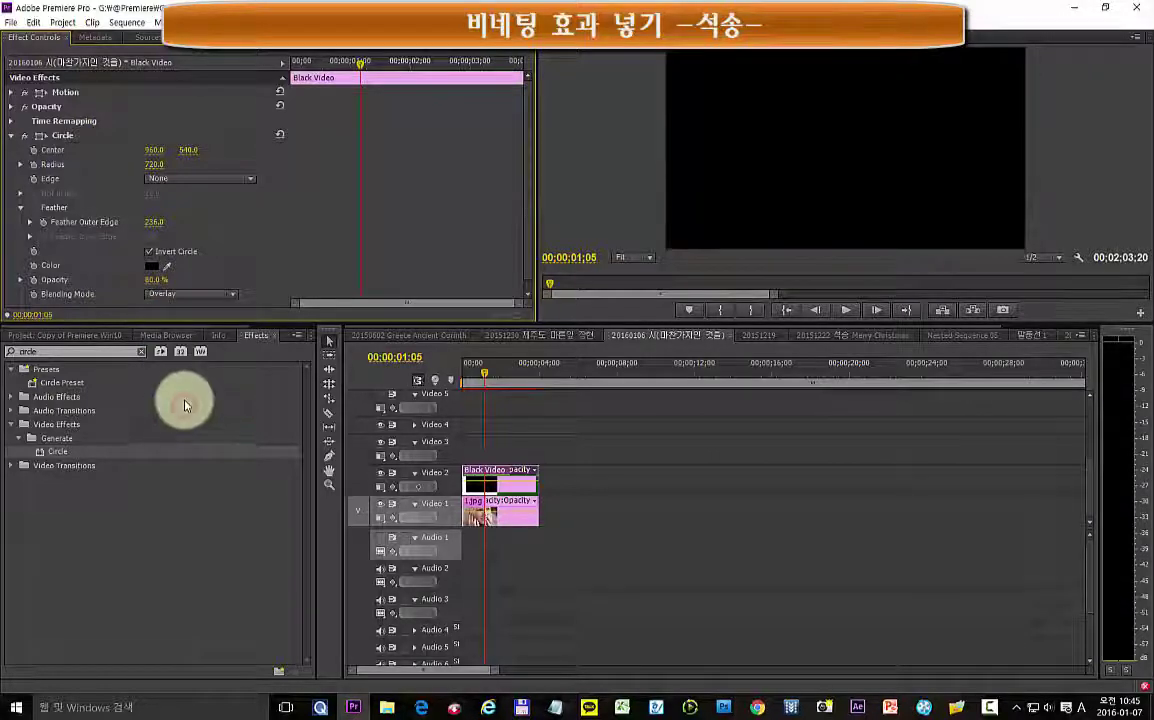
{"action": "left_click", "coordinate": [185, 295]}
{"action": "left_click", "coordinate": [186, 340]}
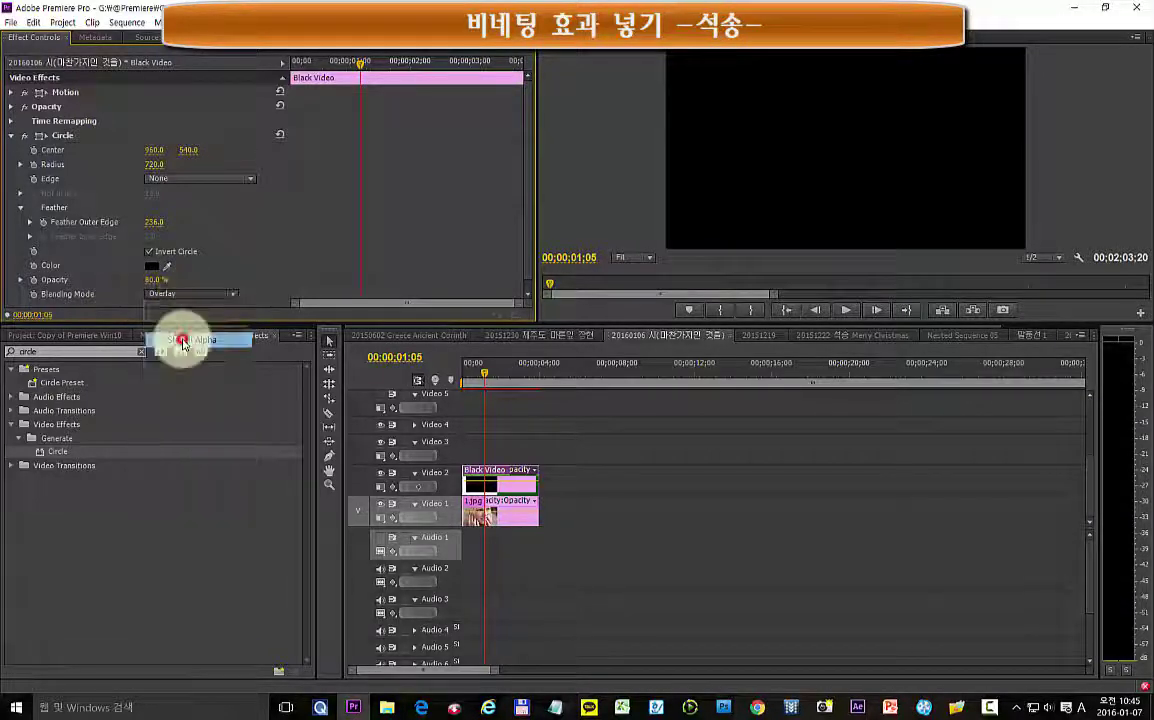
{"action": "left_click", "coordinate": [183, 296]}
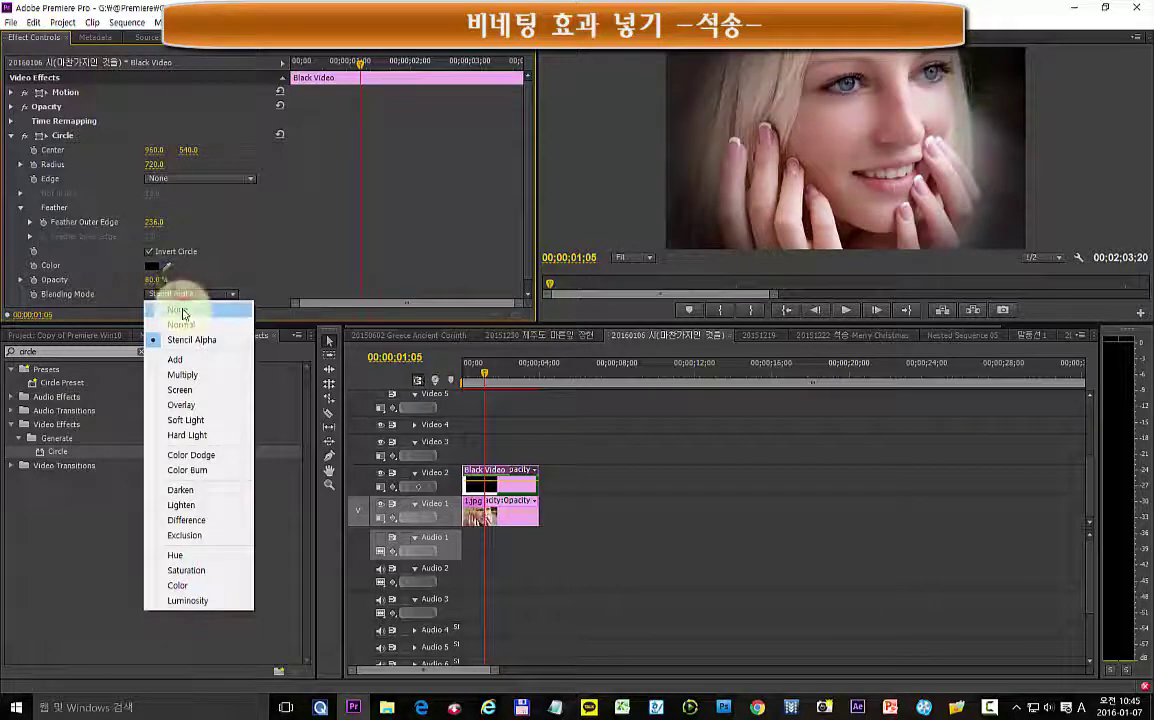
{"action": "left_click", "coordinate": [181, 323]}
{"action": "left_click", "coordinate": [185, 296]}
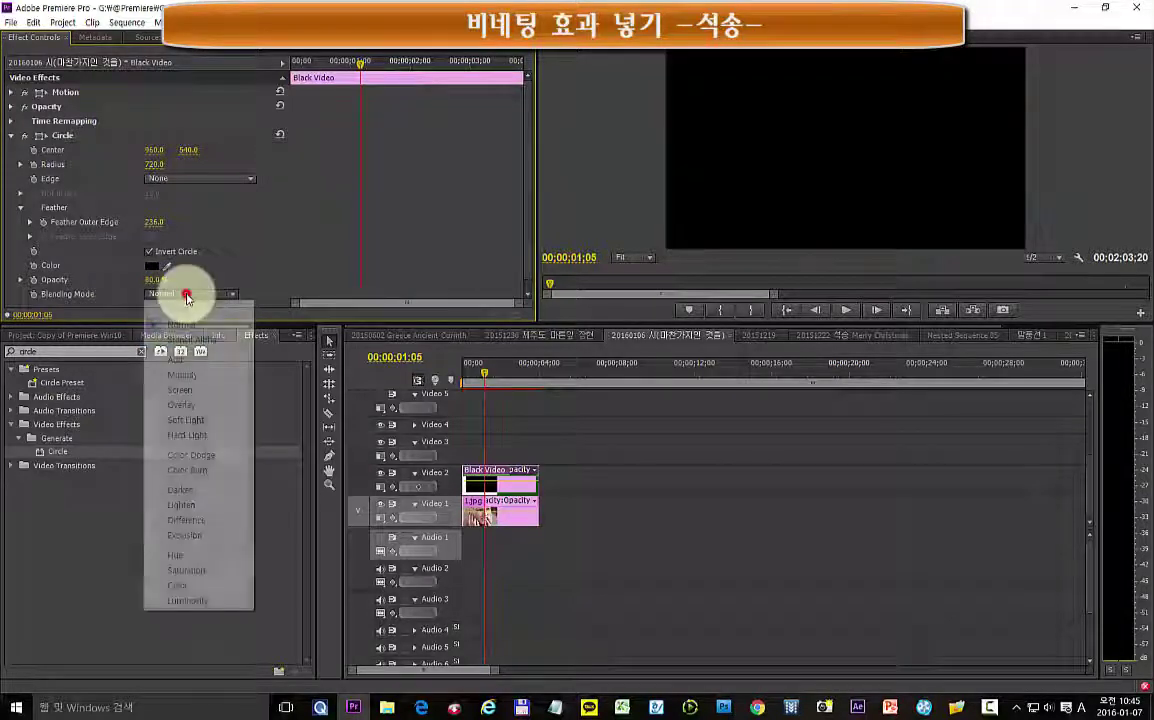
{"action": "left_click", "coordinate": [183, 308]}
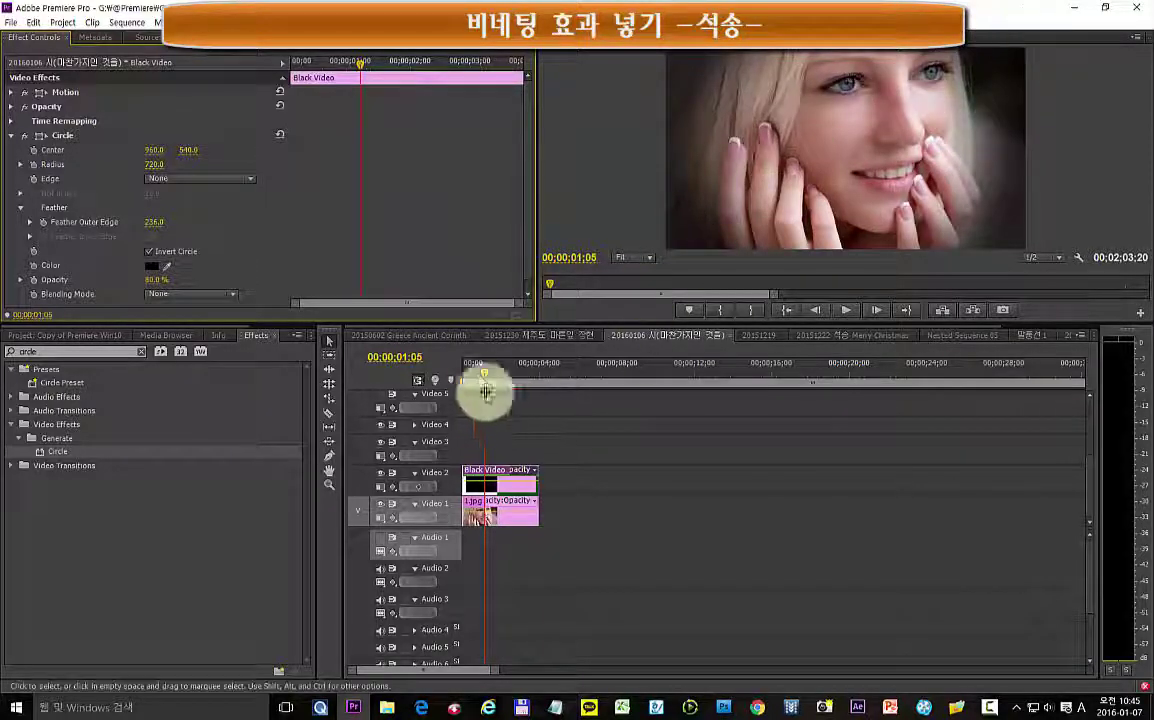
Step: Preview the 00263, 00266 and 00268 MTS clips, then add 00268.MTS to Video 2 after the vignette
{"action": "left_click_drag", "start_coordinate": [484, 375], "coordinate": [473, 399]}
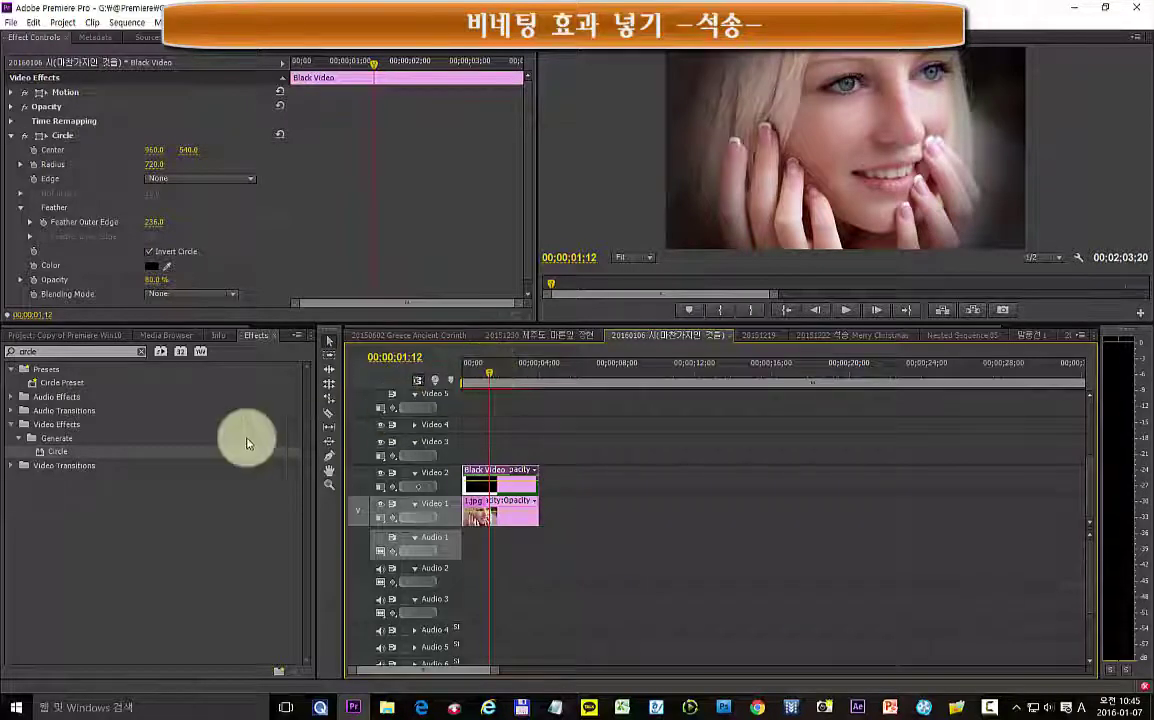
{"action": "left_click", "coordinate": [31, 335]}
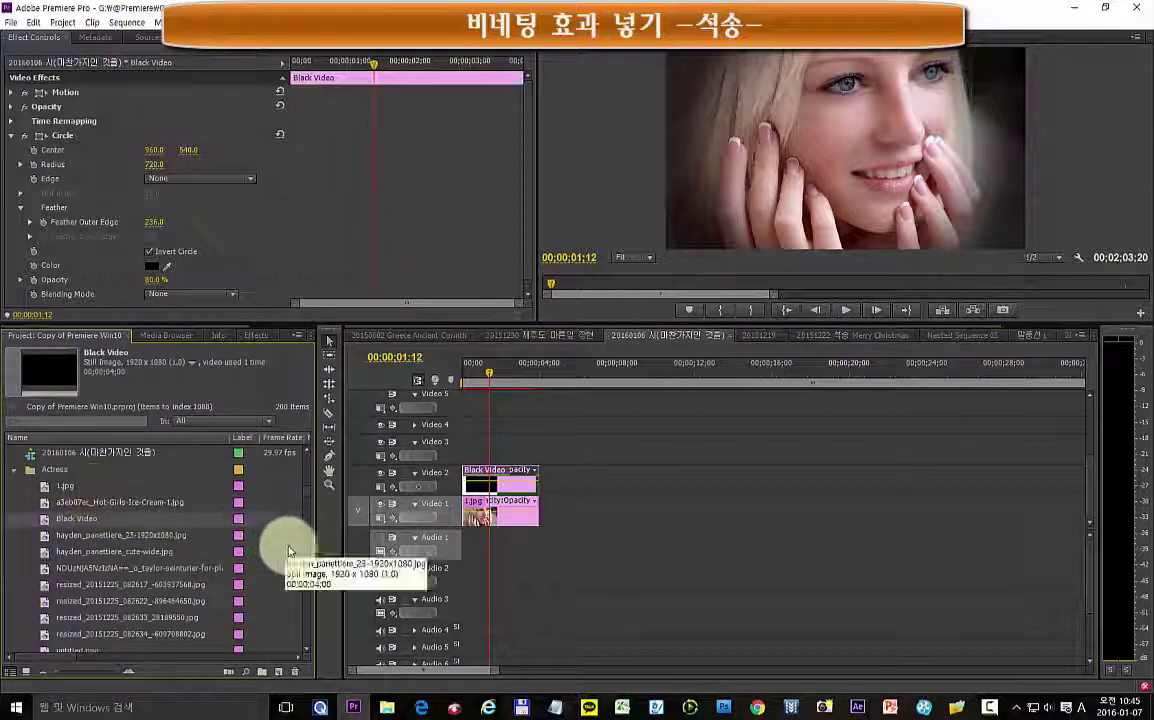
{"action": "left_click_drag", "start_coordinate": [305, 495], "coordinate": [306, 465]}
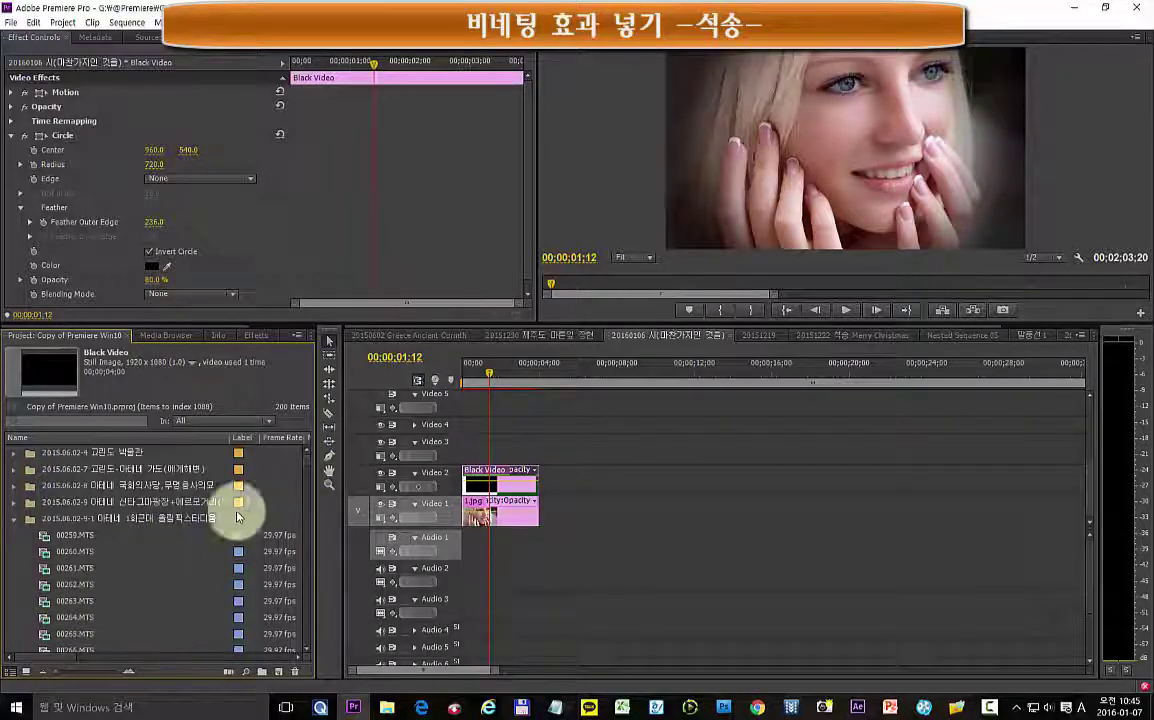
{"action": "scroll", "coordinate": [304, 465], "scroll_direction": "down", "scroll_amount": 3}
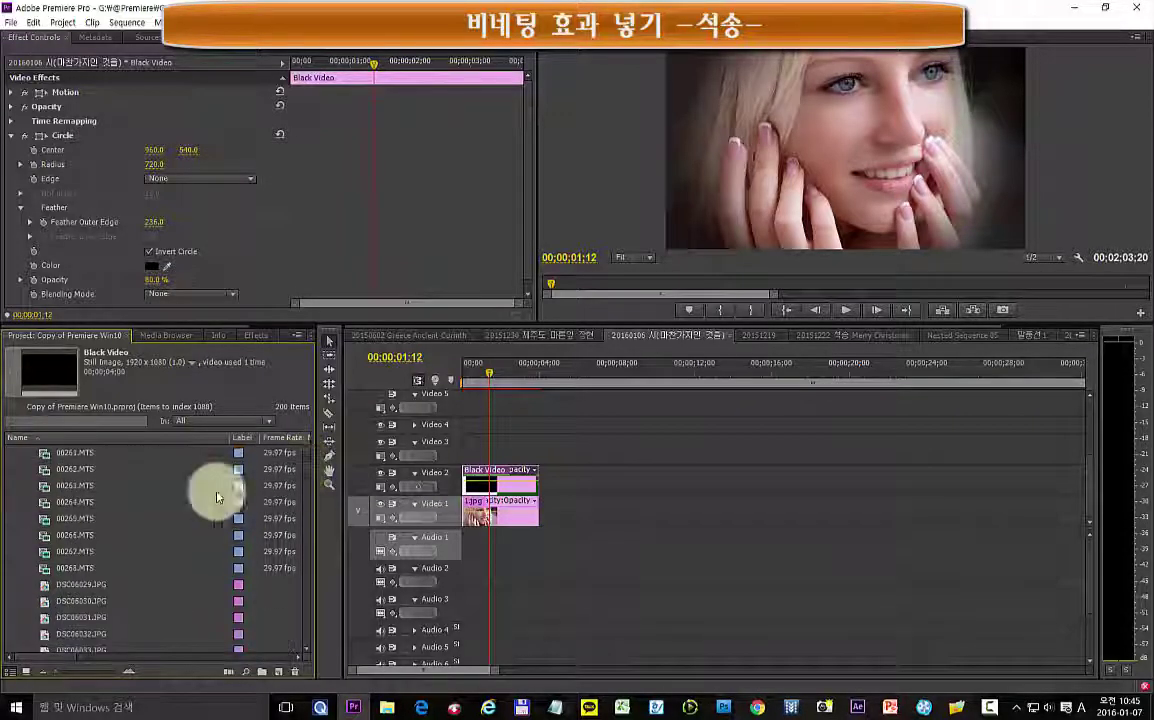
{"action": "left_click", "coordinate": [51, 490]}
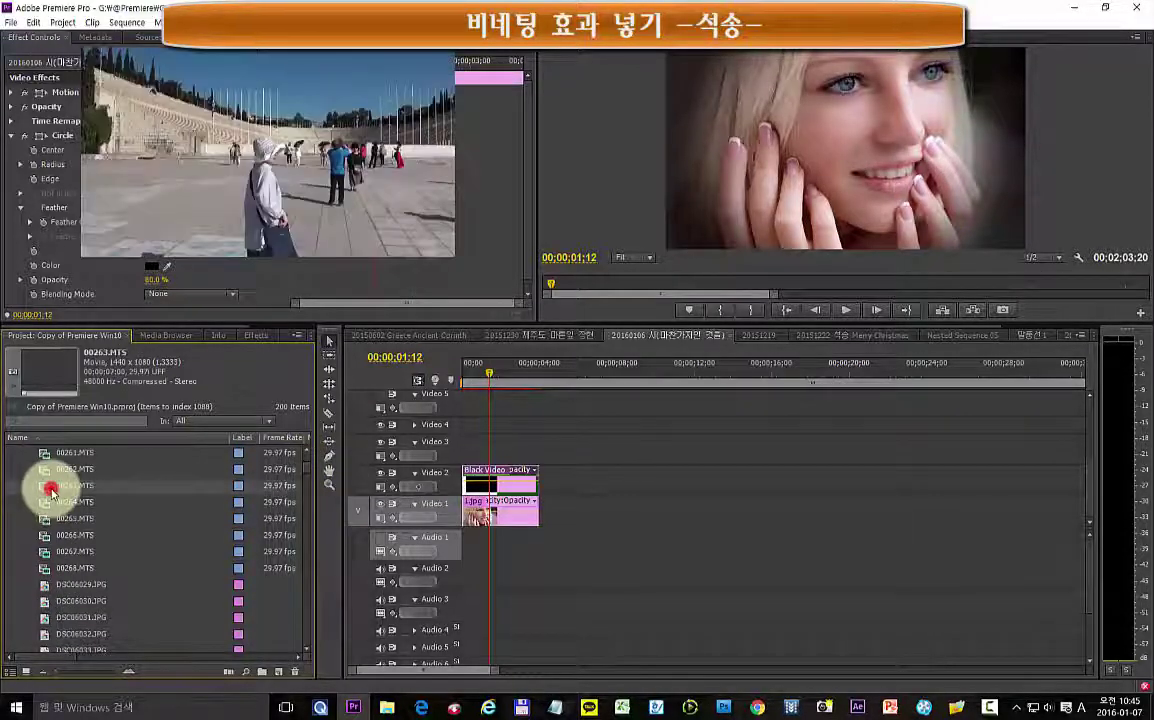
{"action": "left_click", "coordinate": [71, 536]}
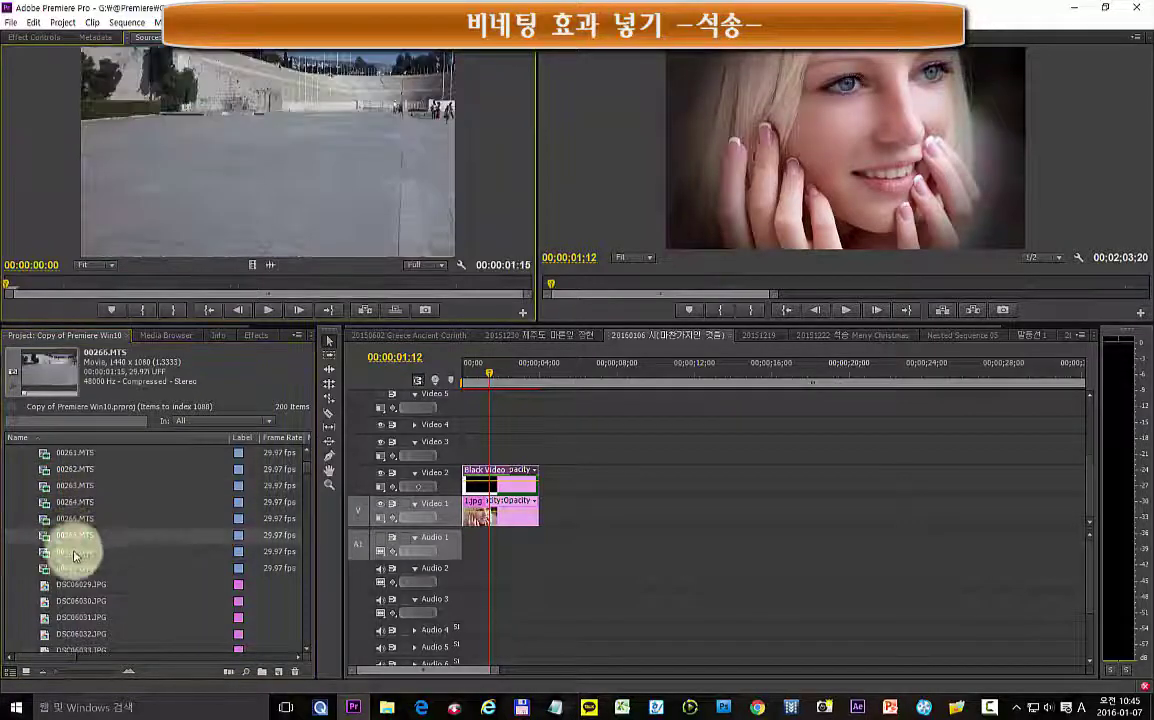
{"action": "left_click", "coordinate": [73, 568]}
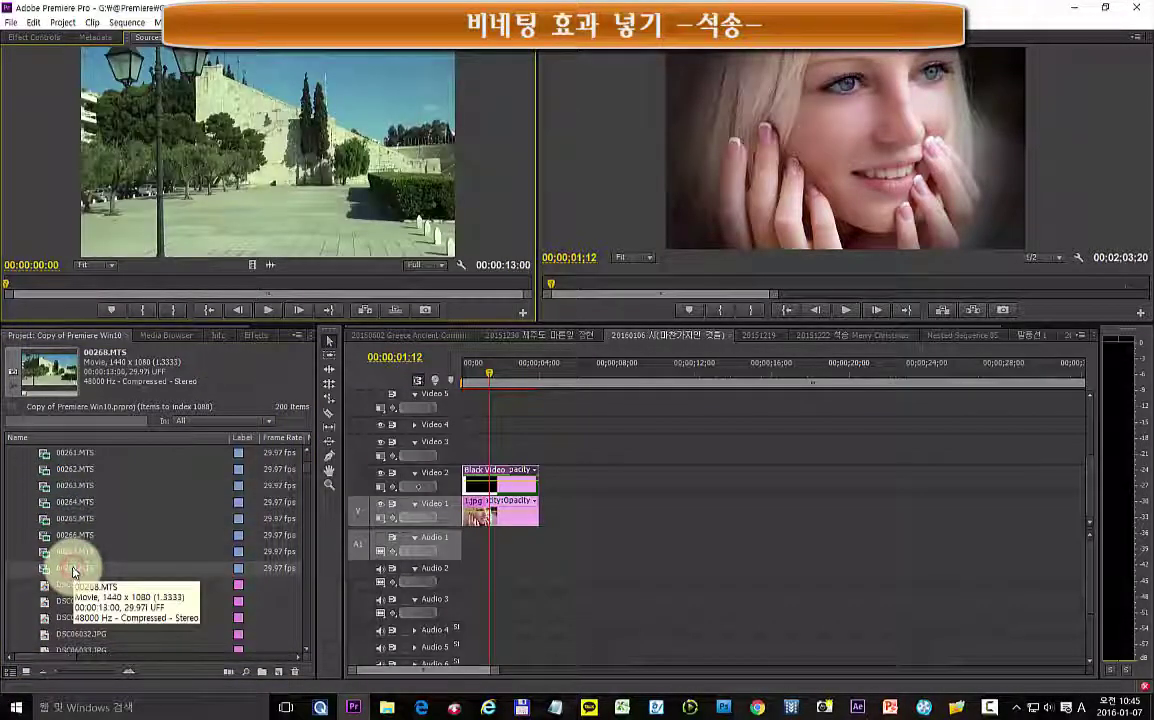
{"action": "mouse_move", "coordinate": [44, 572]}
{"action": "left_mouse_down"}
{"action": "mouse_move", "coordinate": [557, 494]}
{"action": "mouse_move", "coordinate": [546, 493]}
{"action": "left_mouse_up"}
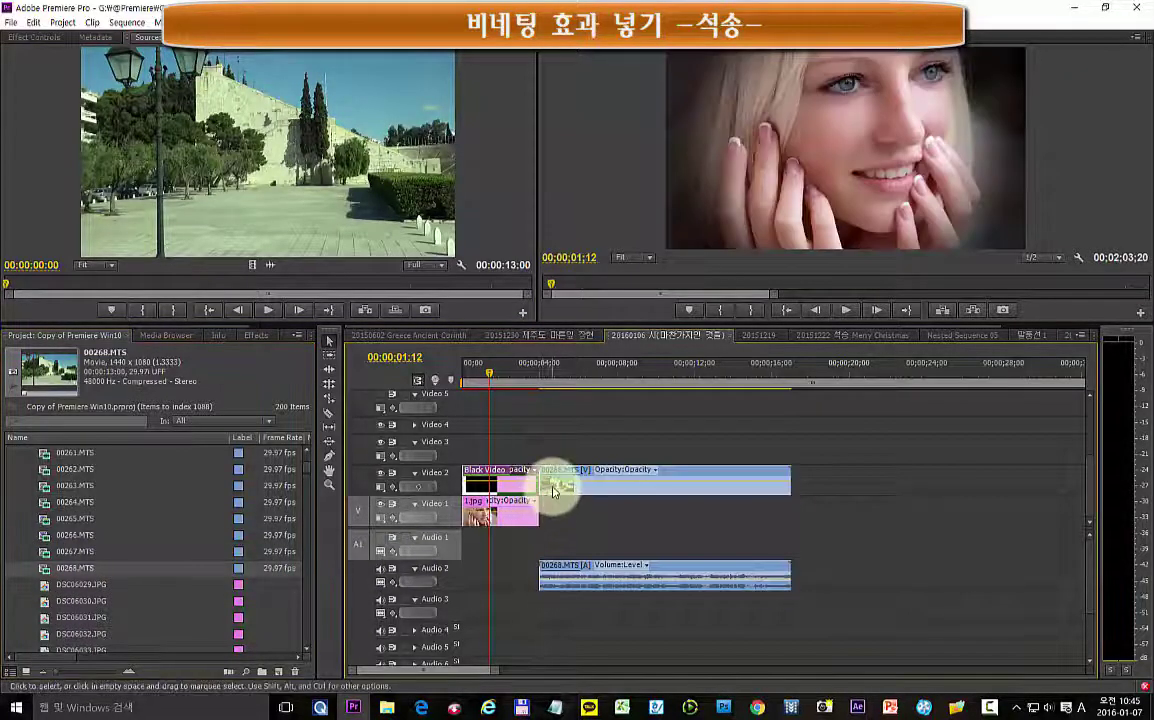
Step: Place the 00268.MTS video on Video 1 right after the portrait photo
{"action": "left_click_drag", "start_coordinate": [605, 484], "coordinate": [629, 504]}
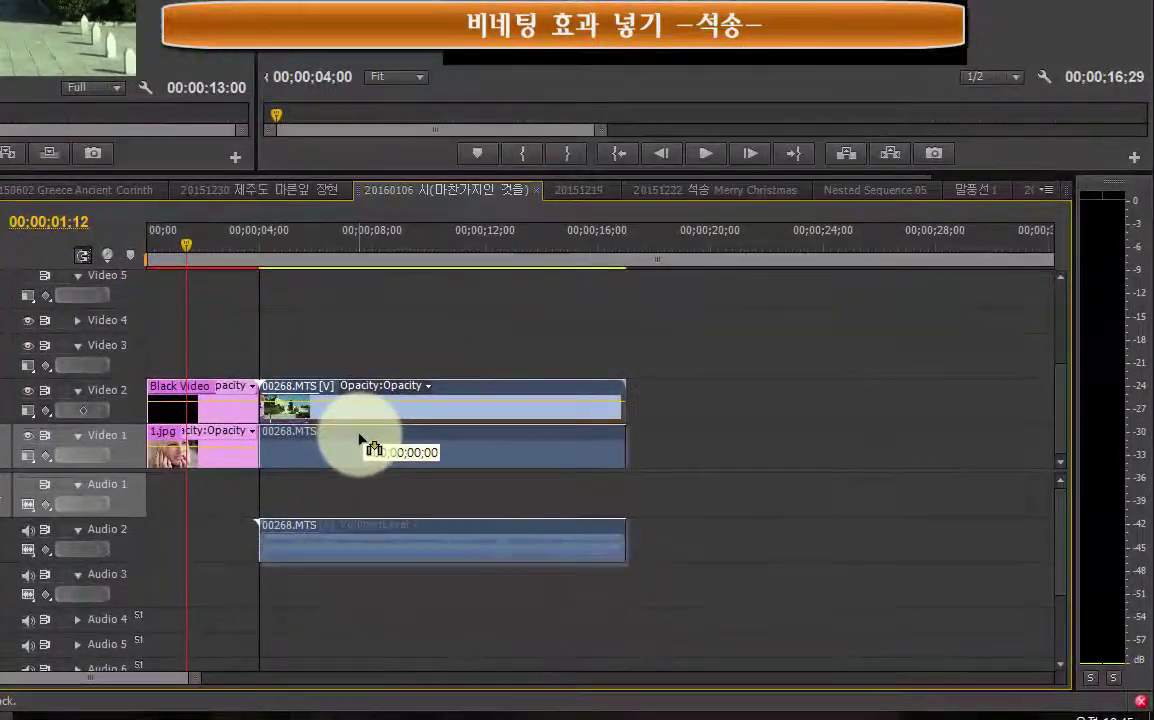
{"action": "left_click_drag", "start_coordinate": [527, 478], "coordinate": [529, 484]}
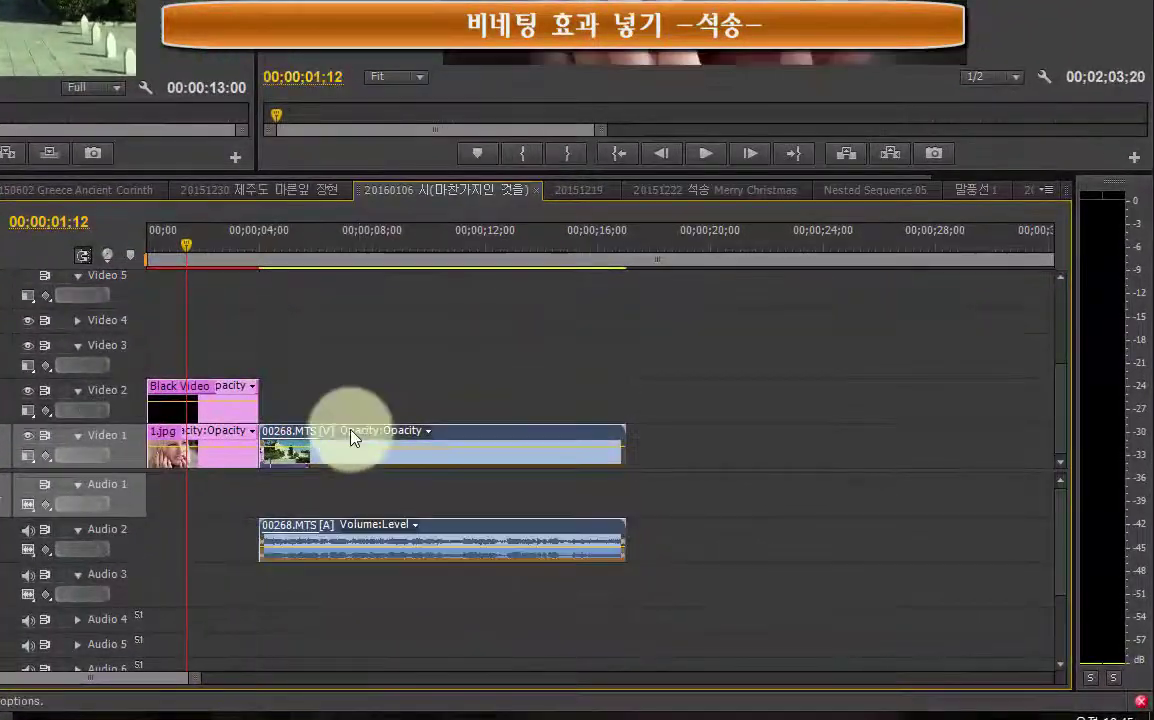
{"action": "left_click_drag", "start_coordinate": [186, 240], "coordinate": [404, 319]}
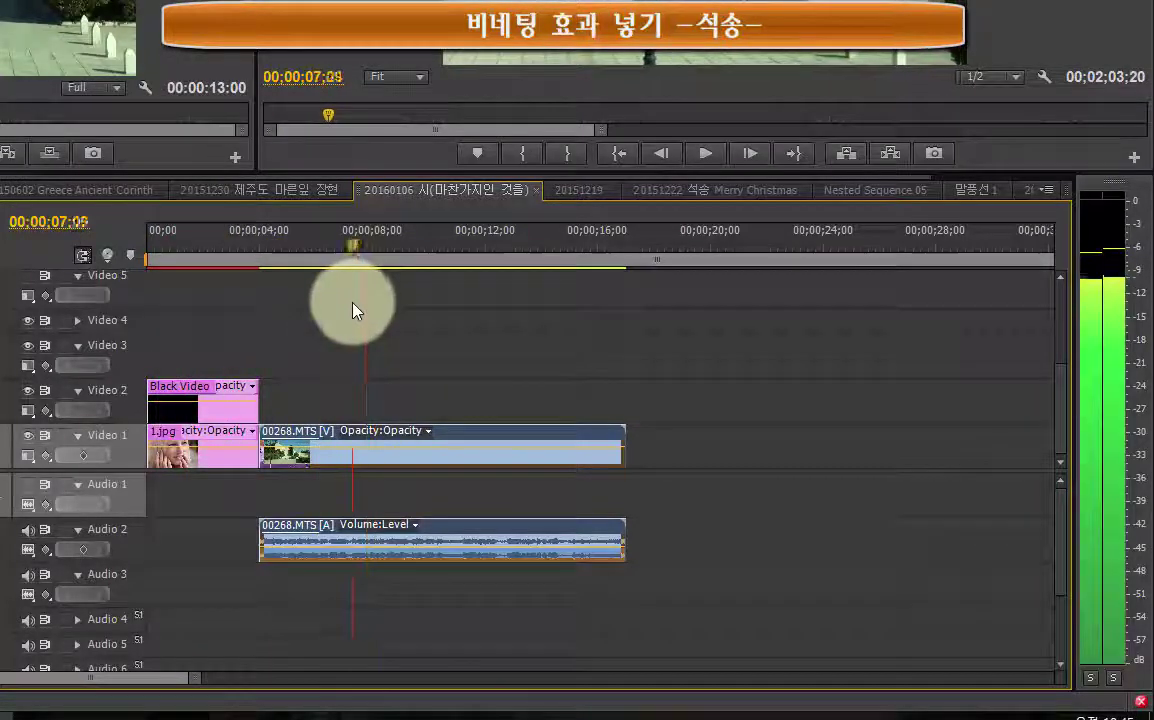
Step: Extend the Black Video layer on Video 2 to the end of 00268.MTS and preview the vignette
{"action": "left_click", "coordinate": [228, 402]}
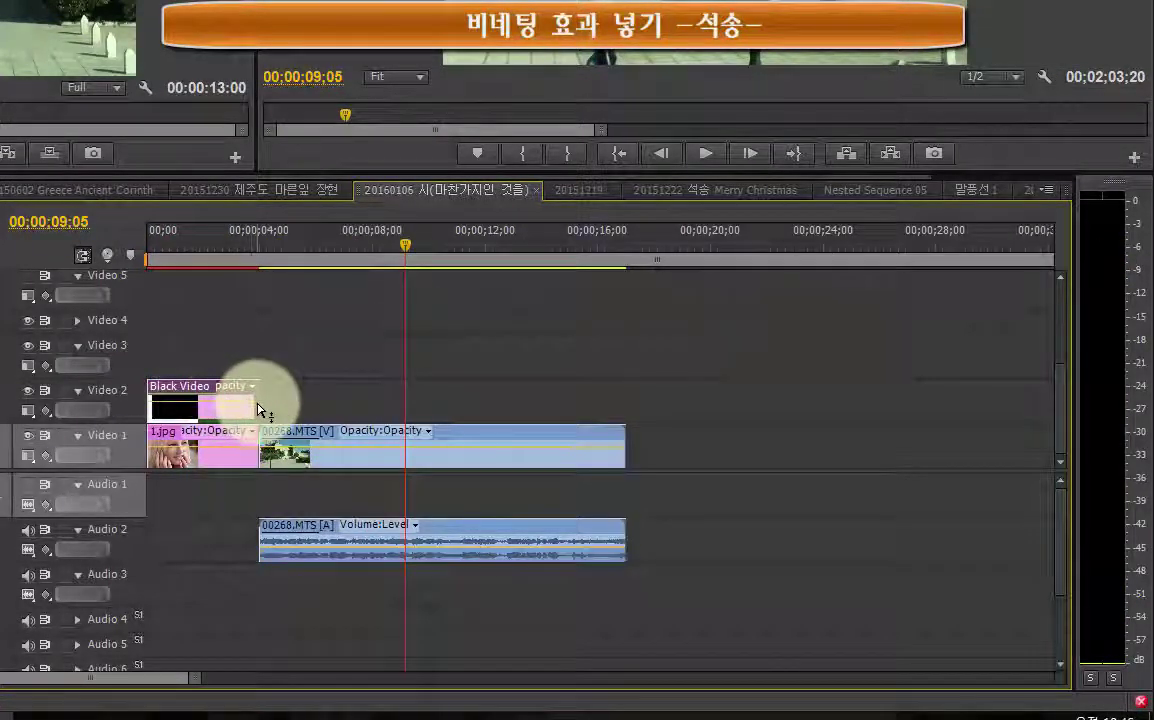
{"action": "left_click_drag", "start_coordinate": [265, 400], "coordinate": [793, 493]}
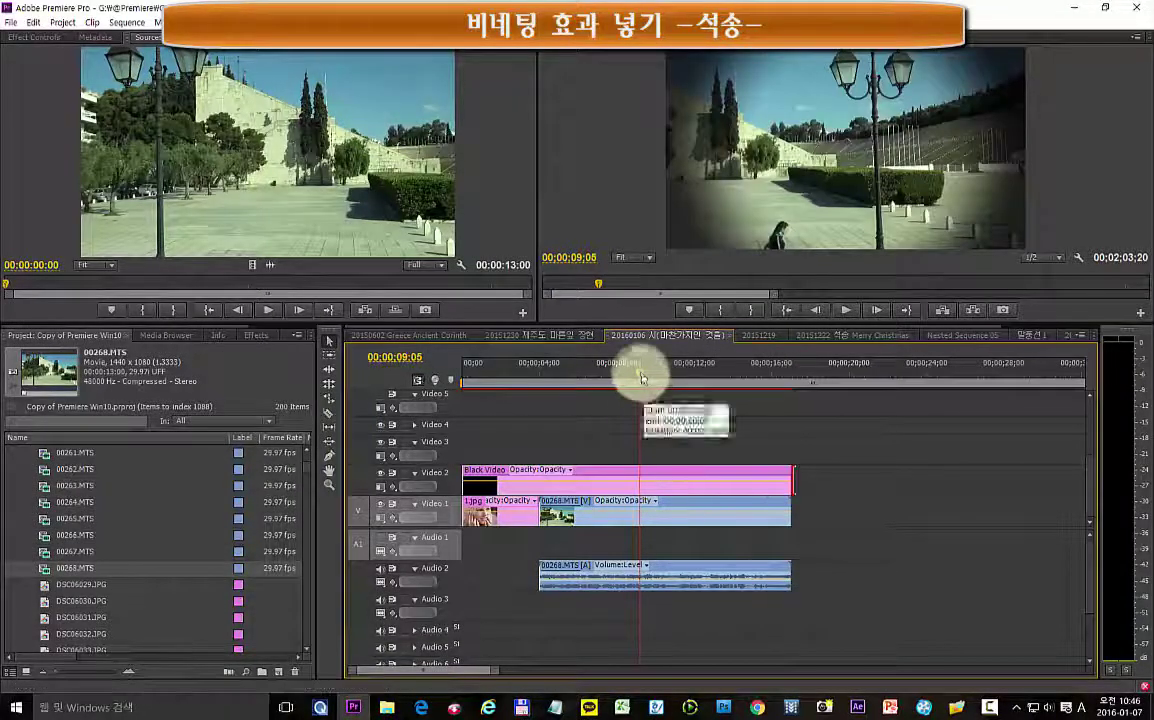
{"action": "mouse_move", "coordinate": [639, 370]}
{"action": "left_mouse_down"}
{"action": "mouse_move", "coordinate": [518, 413]}
{"action": "mouse_move", "coordinate": [627, 453]}
{"action": "mouse_move", "coordinate": [607, 479]}
{"action": "mouse_move", "coordinate": [622, 491]}
{"action": "mouse_move", "coordinate": [717, 514]}
{"action": "left_mouse_up"}
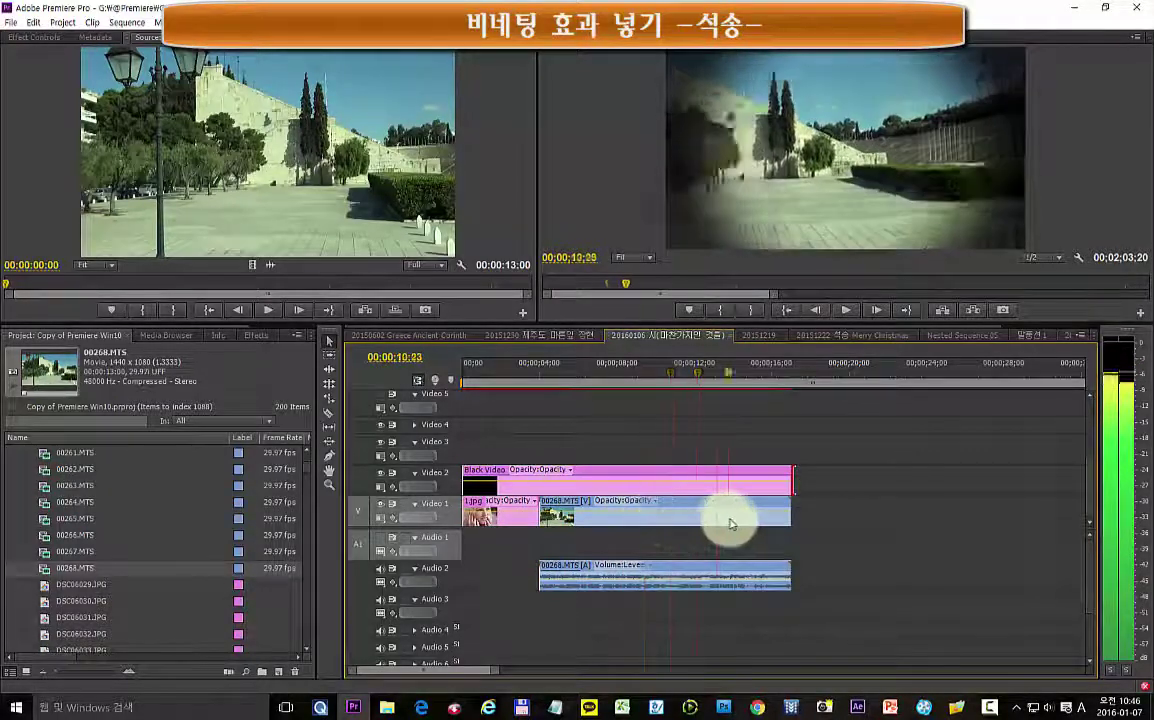
{"action": "mouse_move", "coordinate": [717, 514]}
{"action": "left_mouse_down"}
{"action": "mouse_move", "coordinate": [628, 521]}
{"action": "mouse_move", "coordinate": [751, 525]}
{"action": "left_mouse_up"}
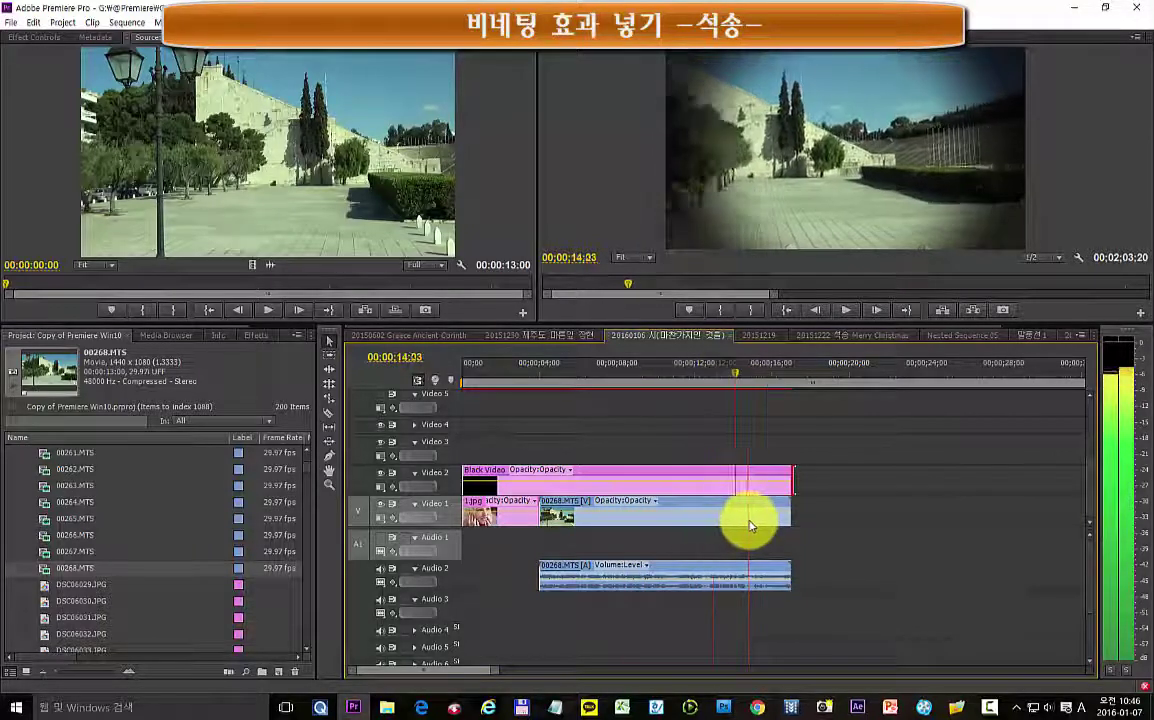